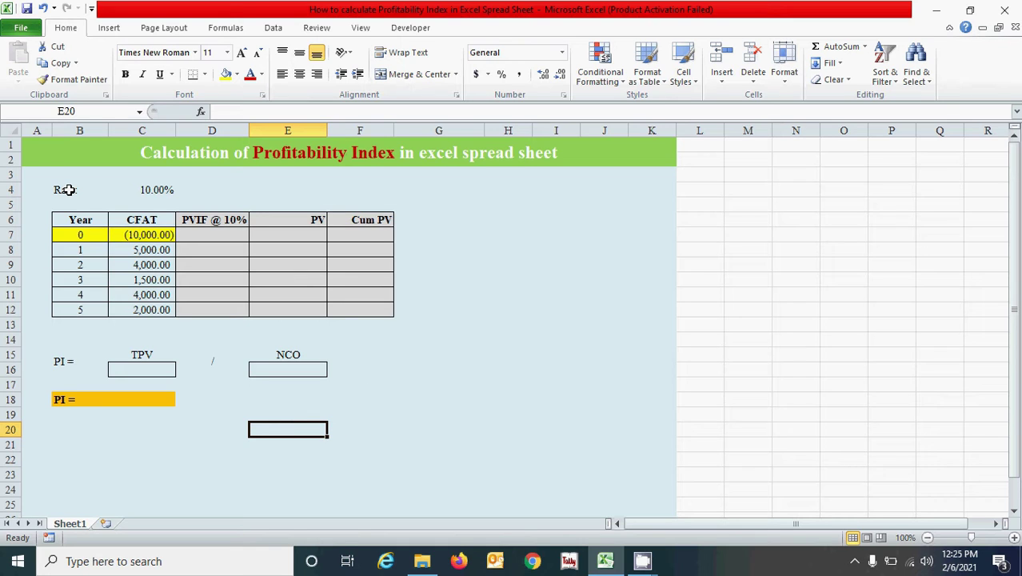
Review the rate, the cash-flow table with its PVIF, PV and Cum PV columns, and the TPV, NCO and PI cells
{"action": "left_click_drag", "start_coordinate": [69, 190], "coordinate": [152, 309]}
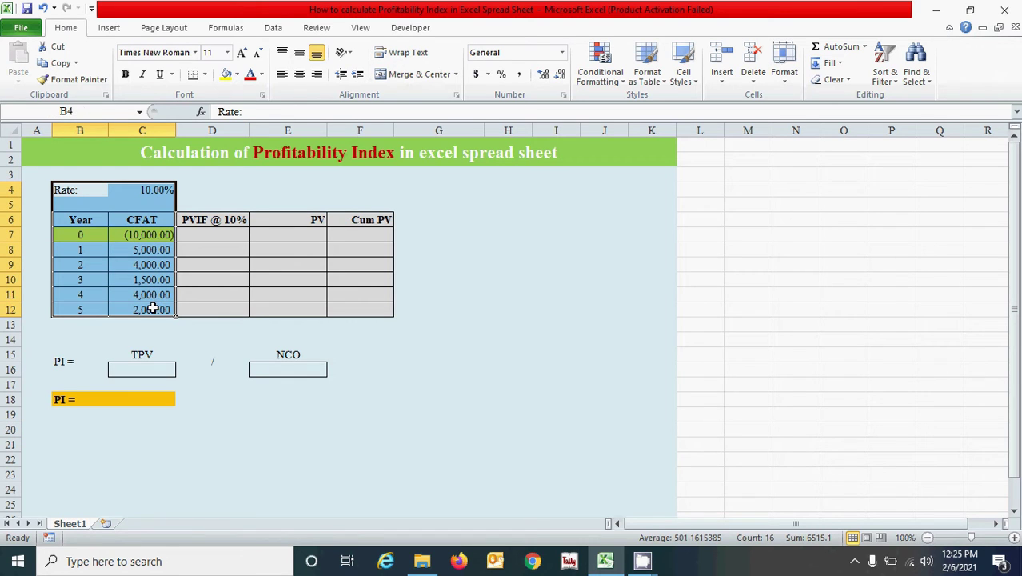
{"action": "left_click_drag", "start_coordinate": [212, 222], "coordinate": [351, 377]}
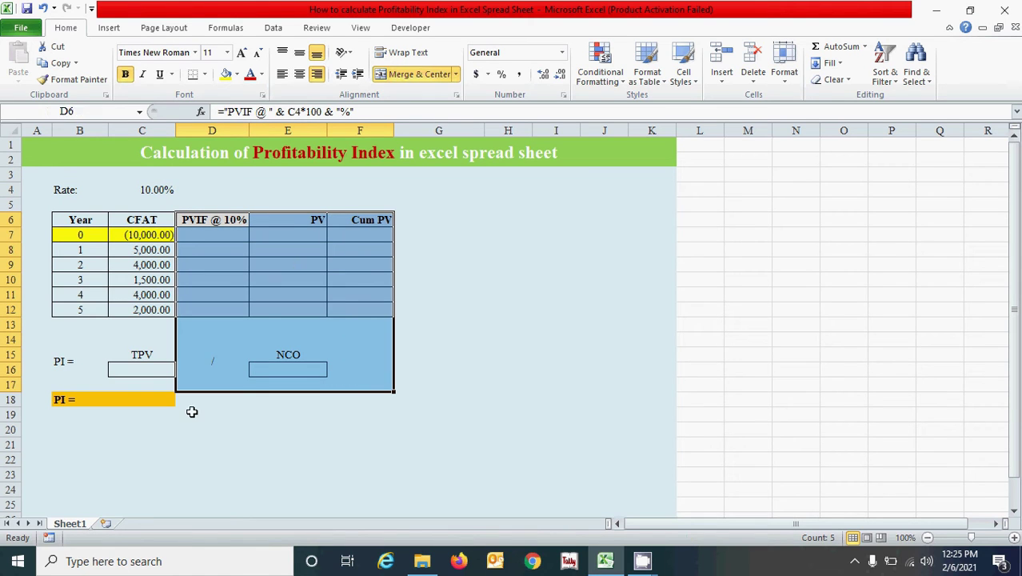
{"action": "left_click_drag", "start_coordinate": [69, 336], "coordinate": [214, 404]}
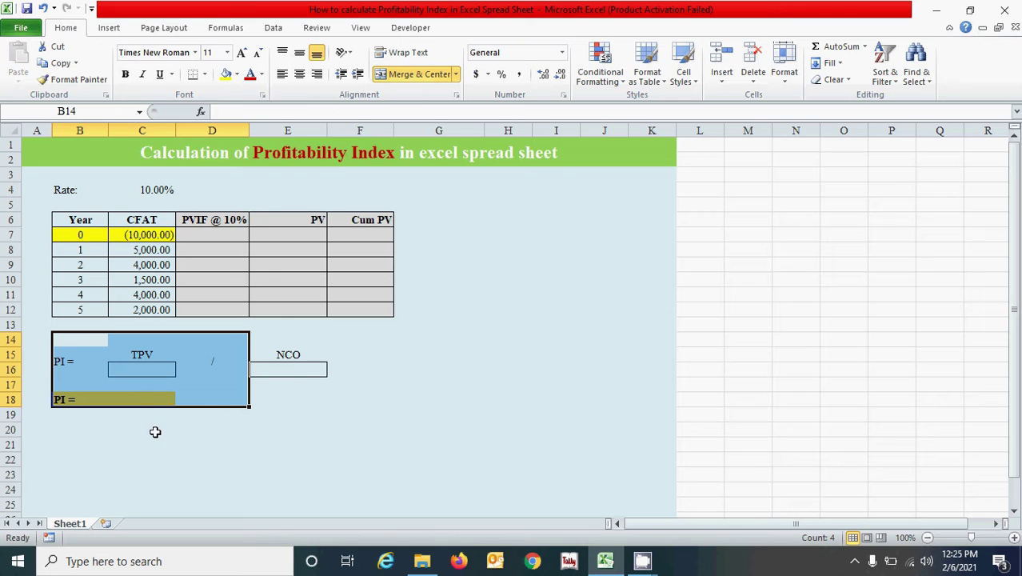
{"action": "left_click", "coordinate": [141, 398]}
{"action": "left_click", "coordinate": [152, 428]}
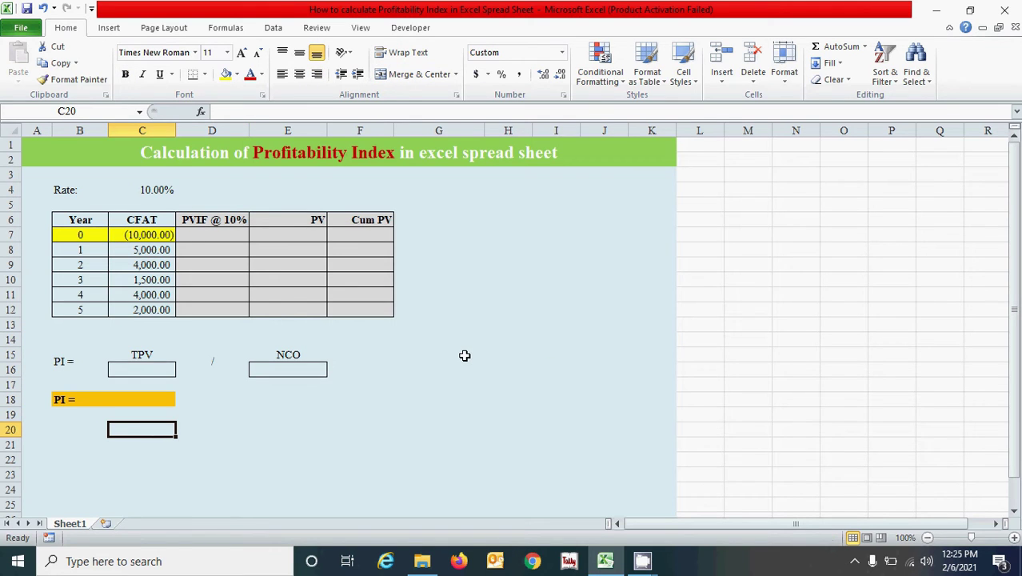
{"action": "left_click", "coordinate": [190, 232]}
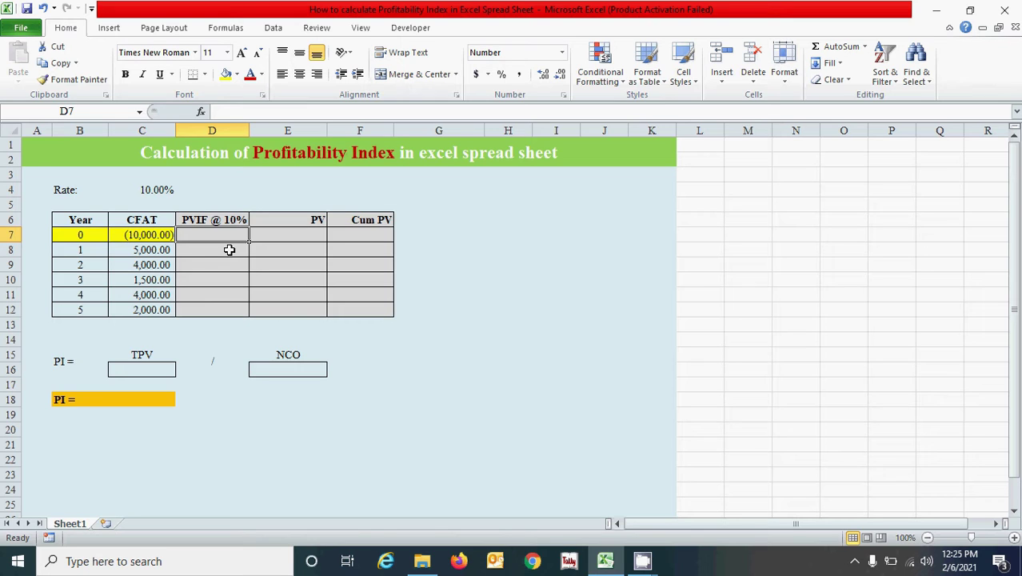
{"action": "left_click", "coordinate": [154, 367]}
{"action": "left_click", "coordinate": [272, 368]}
{"action": "left_click", "coordinate": [286, 405]}
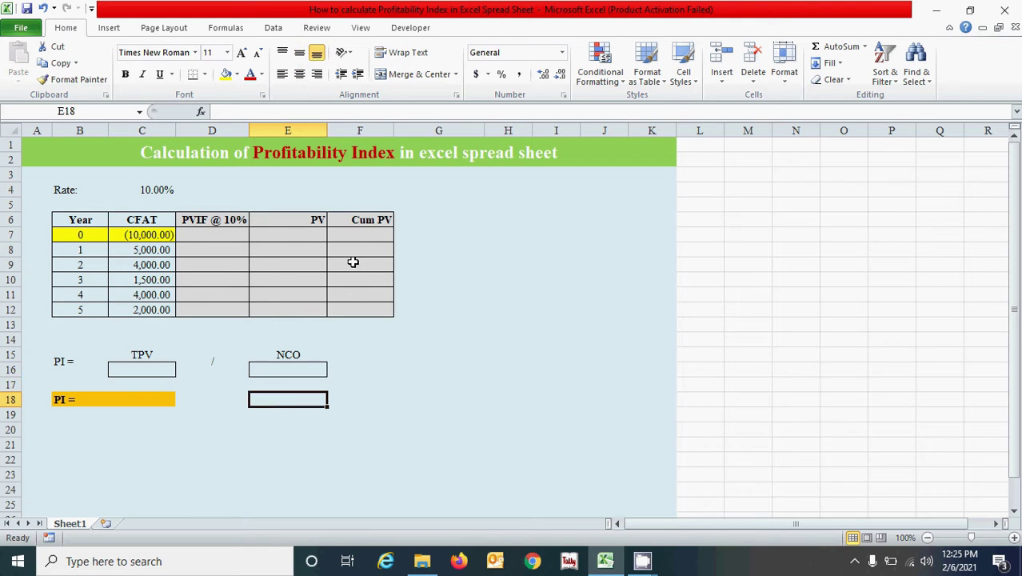
{"action": "left_click_drag", "start_coordinate": [360, 221], "coordinate": [360, 312]}
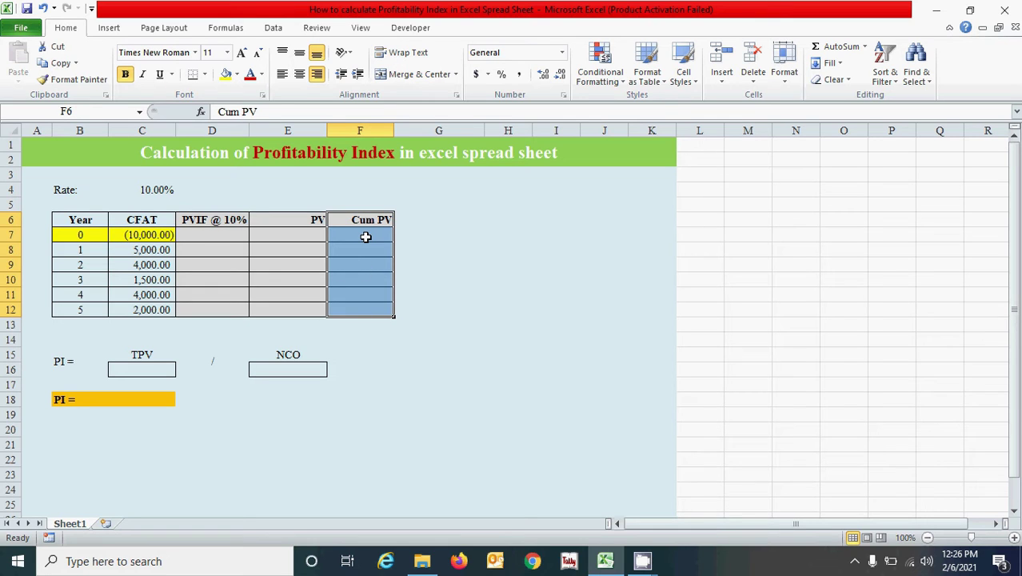
{"action": "left_click", "coordinate": [352, 356]}
{"action": "left_click", "coordinate": [572, 295]}
{"action": "left_click", "coordinate": [228, 232]}
{"action": "left_click", "coordinate": [228, 218]}
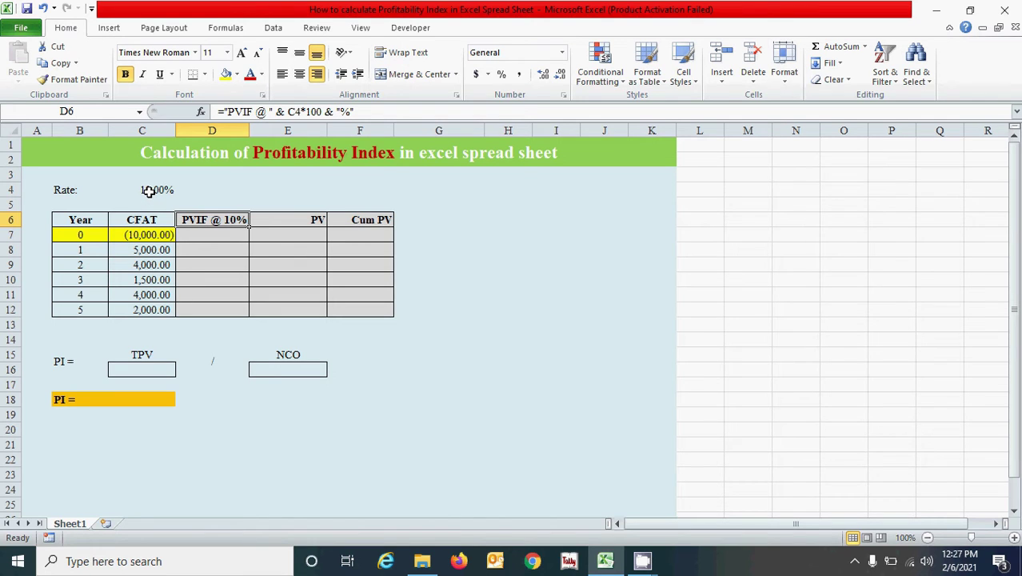
{"action": "left_click", "coordinate": [206, 236]}
{"action": "left_click", "coordinate": [218, 222]}
Calculate the PVIF in D7 with =1/(1+$C$4)^B7 and fill the formula down to D12
{"action": "left_click", "coordinate": [220, 235]}
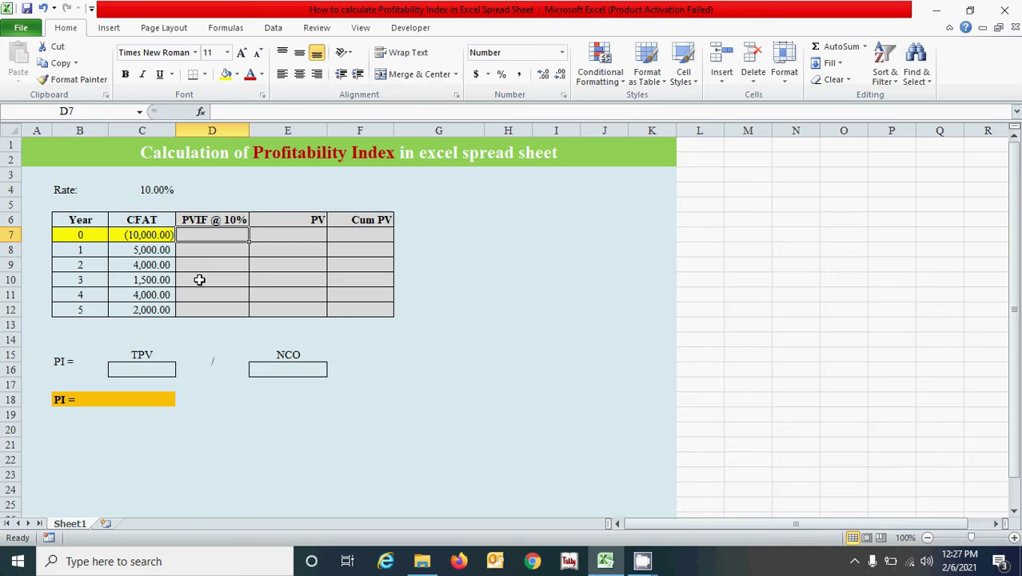
{"action": "type", "text": "="}
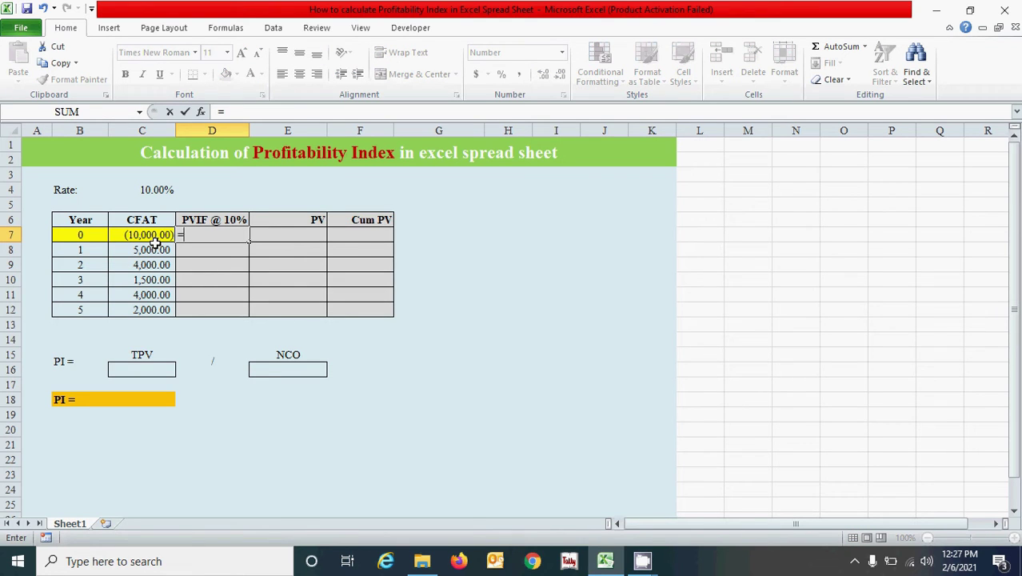
{"action": "type", "text": "1"}
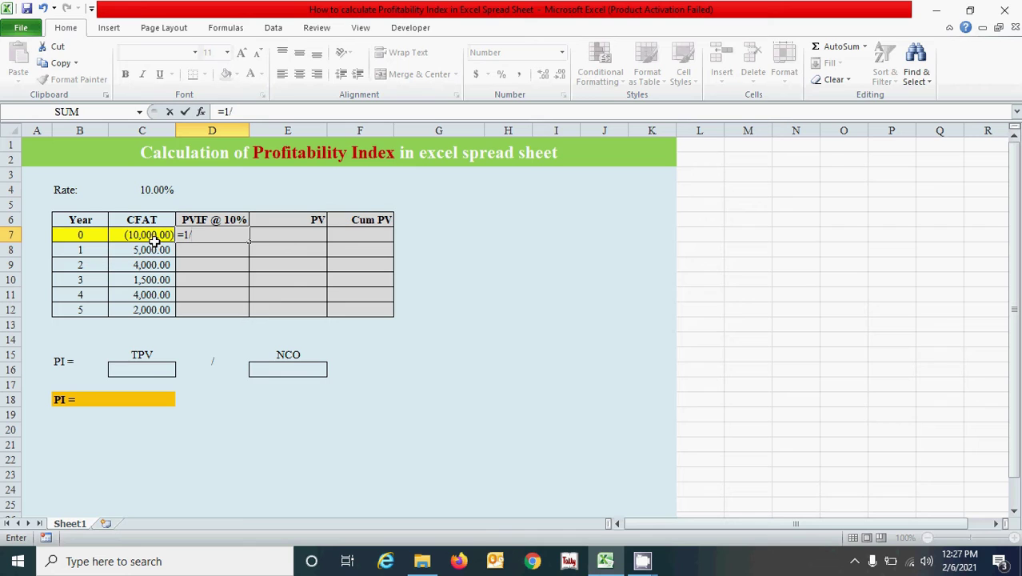
{"action": "type", "text": "/(1+"}
{"action": "left_click", "coordinate": [155, 191]}
{"action": "key", "text": "F4"}
{"action": "type", "text": ")"}
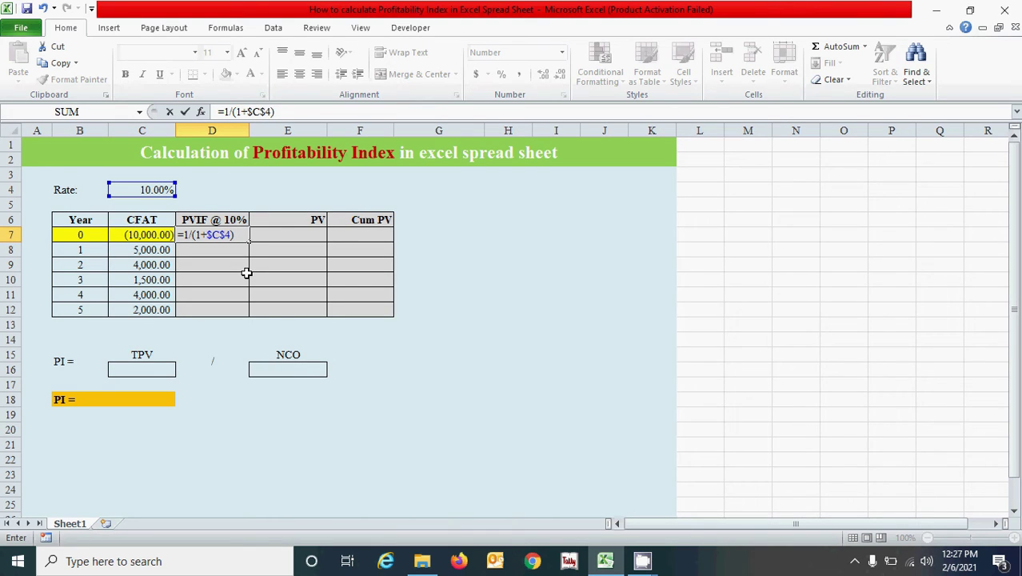
{"action": "type", "text": "^"}
{"action": "left_click", "coordinate": [78, 235]}
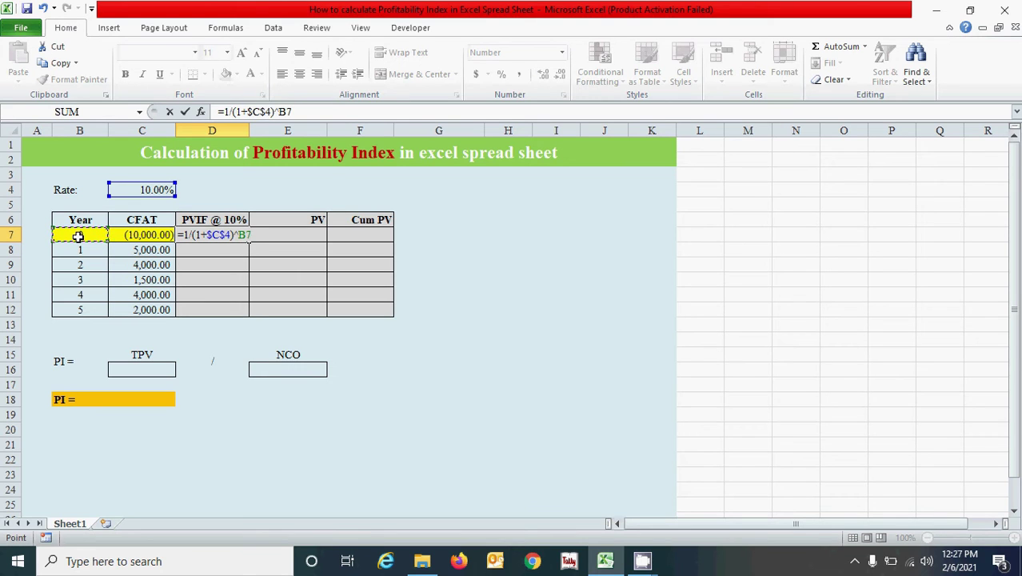
{"action": "key", "text": "Return"}
{"action": "left_click", "coordinate": [212, 234]}
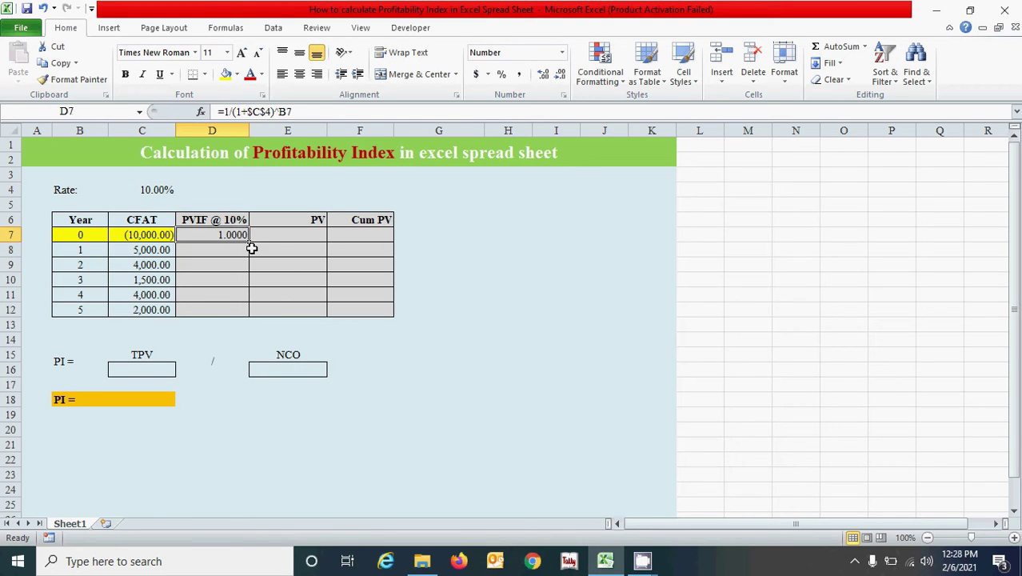
{"action": "left_click_drag", "start_coordinate": [249, 242], "coordinate": [251, 313]}
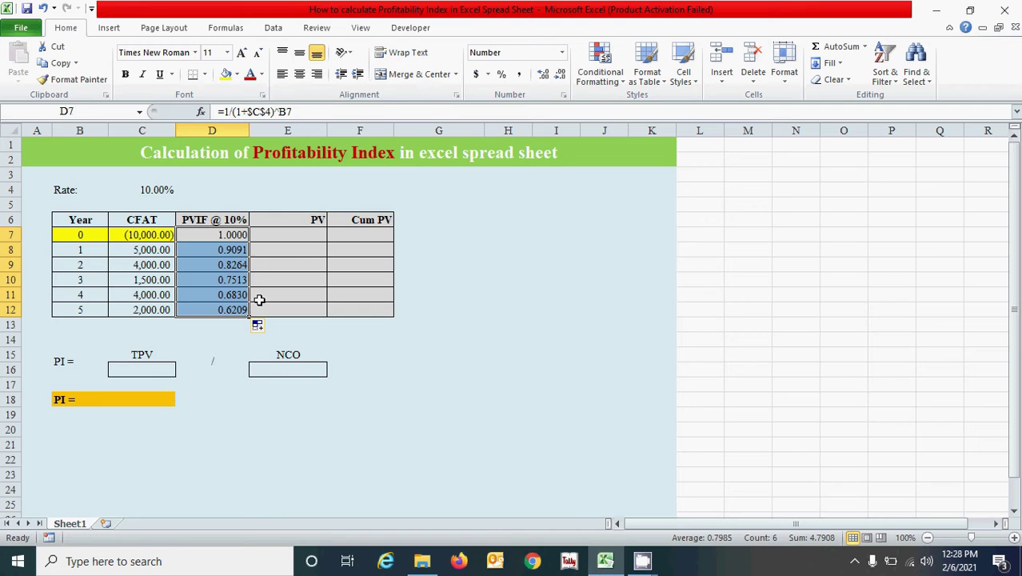
Calculate the present value in E7 with =C7*D7 and fill the formula down to E12
{"action": "left_click", "coordinate": [302, 235]}
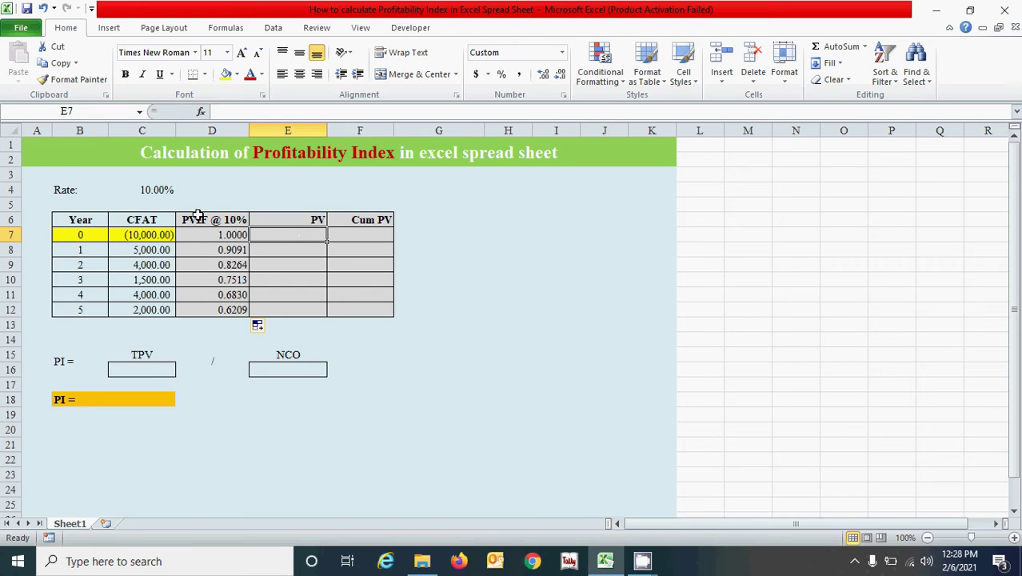
{"action": "type", "text": "="}
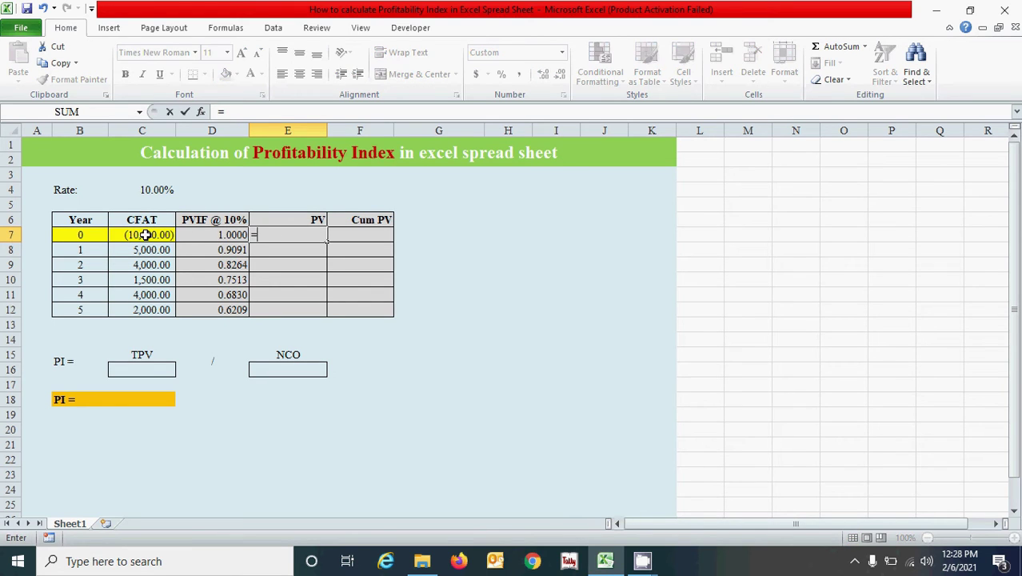
{"action": "left_click", "coordinate": [145, 235]}
{"action": "type", "text": "*"}
{"action": "left_click", "coordinate": [183, 234]}
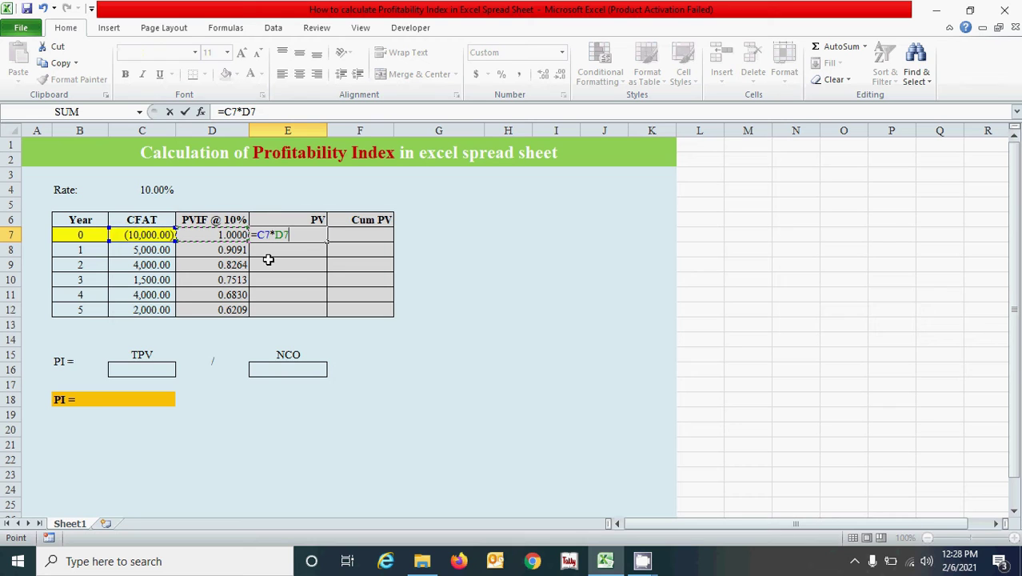
{"action": "key", "text": "Return"}
{"action": "left_click", "coordinate": [305, 232]}
{"action": "left_click_drag", "start_coordinate": [326, 241], "coordinate": [328, 316]}
Start the Cum PV column by linking F7 to the year 0 present value with =E7
{"action": "left_click", "coordinate": [356, 236]}
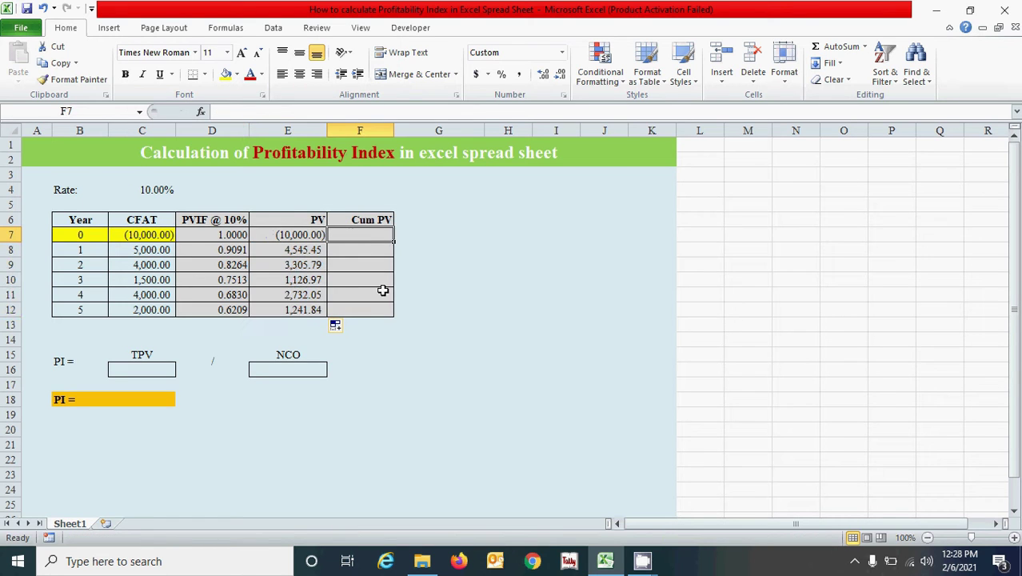
{"action": "type", "text": "="}
{"action": "left_click", "coordinate": [303, 234]}
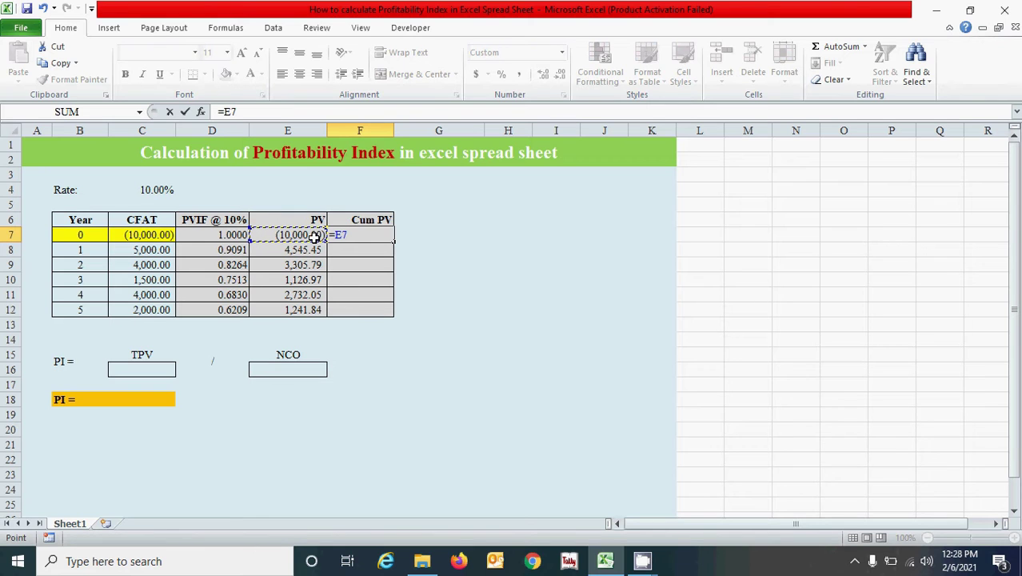
{"action": "key", "text": "Return"}
Accumulate the present values in F8 with =F7+E8 and fill the formula down to F12
{"action": "type", "text": "="}
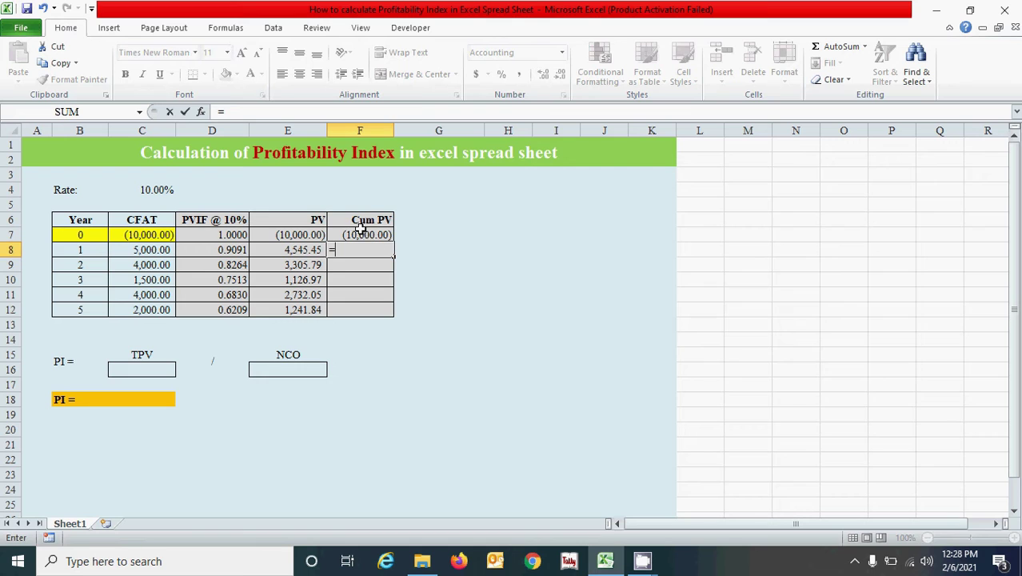
{"action": "left_click", "coordinate": [355, 235]}
{"action": "type", "text": "+"}
{"action": "left_click", "coordinate": [324, 251]}
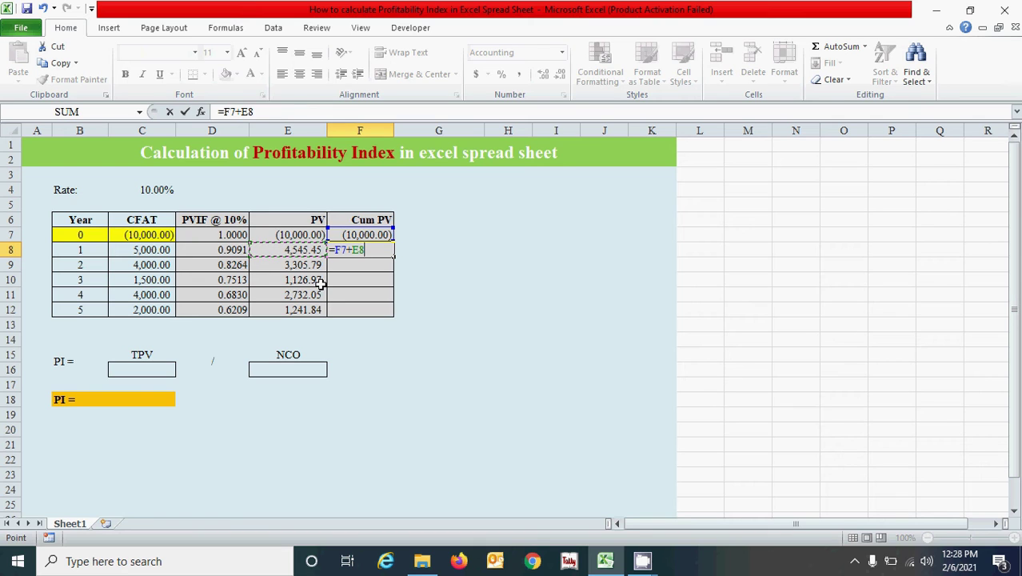
{"action": "key", "text": "Return"}
{"action": "left_click", "coordinate": [372, 254]}
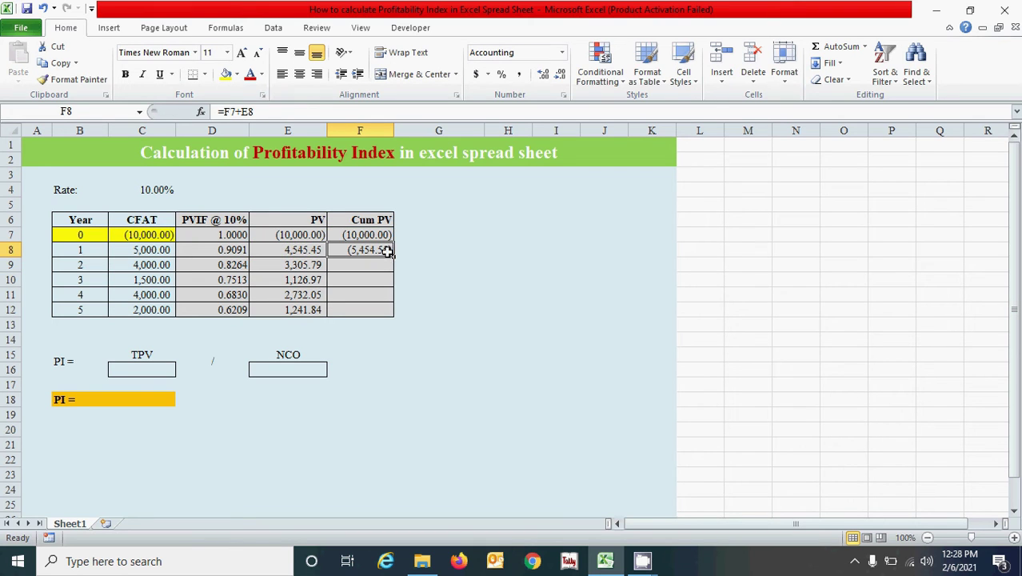
{"action": "left_click_drag", "start_coordinate": [393, 257], "coordinate": [392, 312]}
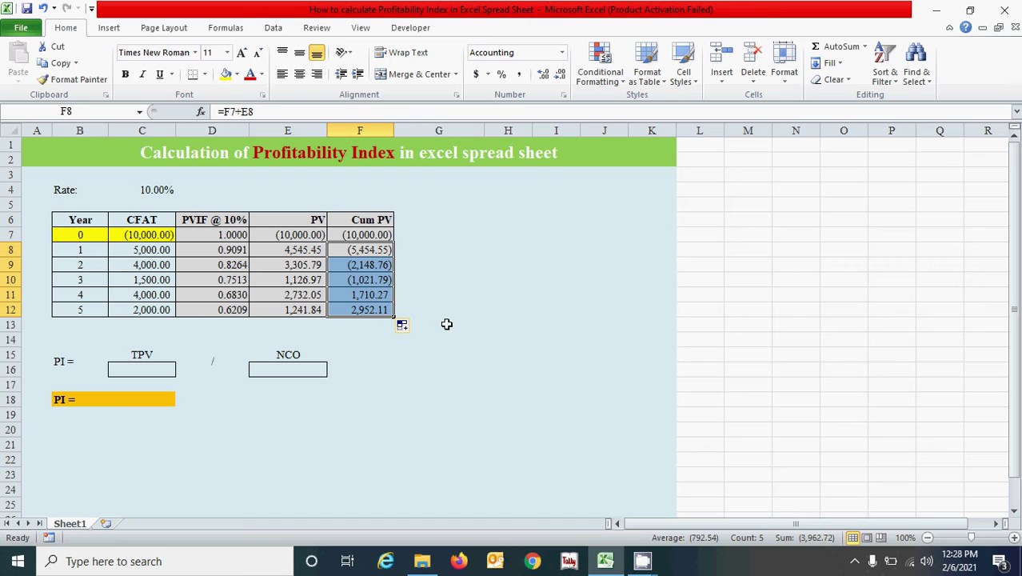
{"action": "left_click", "coordinate": [446, 325]}
{"action": "left_click", "coordinate": [380, 355]}
{"action": "left_click", "coordinate": [437, 342]}
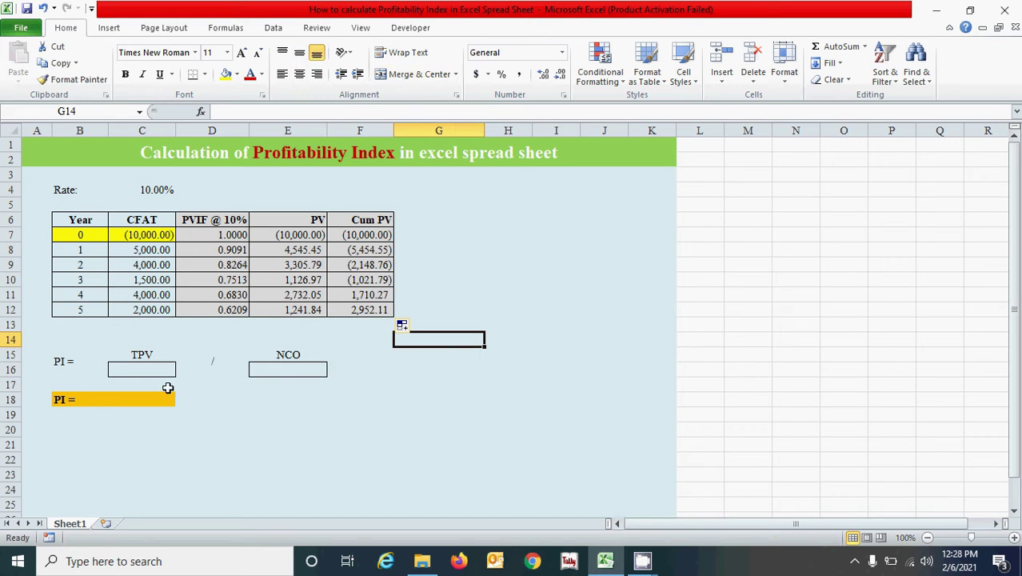
{"action": "left_click", "coordinate": [154, 369]}
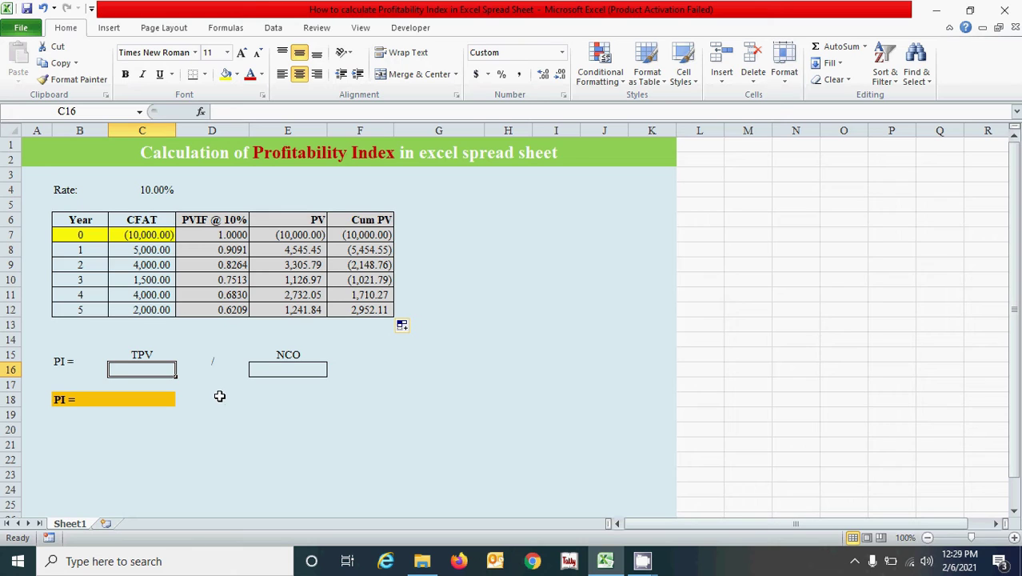
{"action": "left_click", "coordinate": [212, 360]}
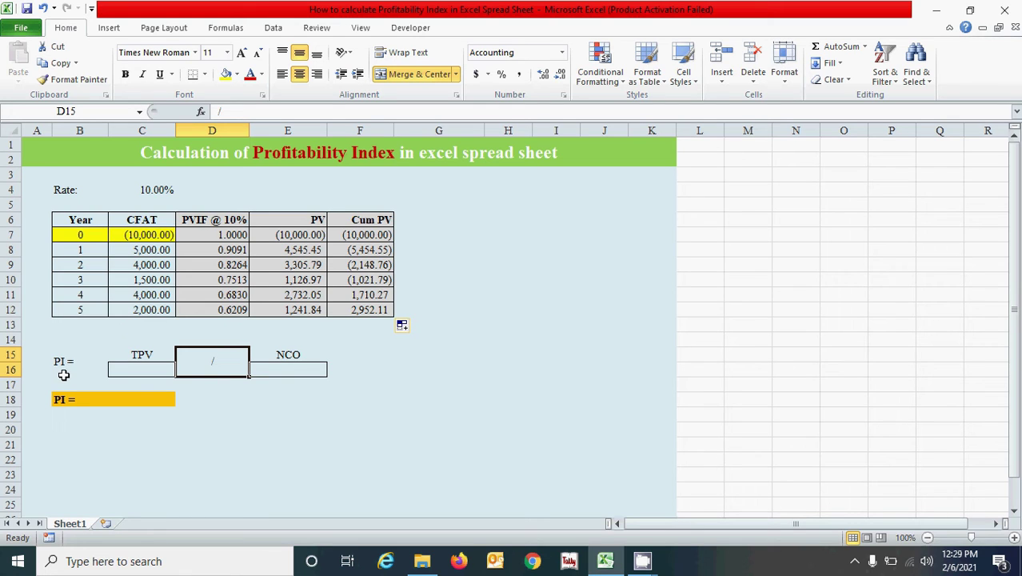
{"action": "left_click", "coordinate": [218, 397]}
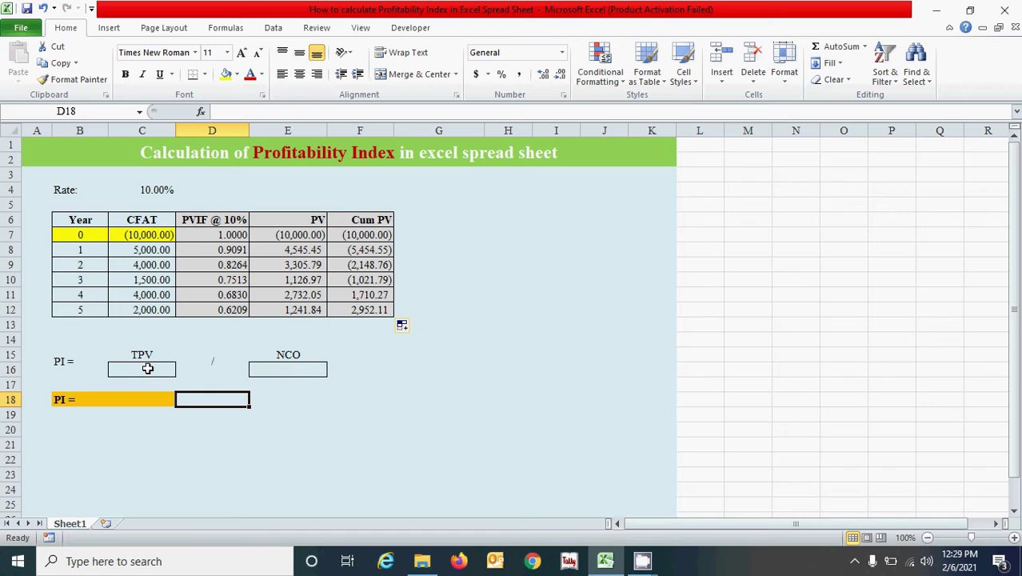
Calculate TPV in C16 by summing the positive present values with =SUMIF($E$7:$E$12,">"&0,$E$7:$E$12)
{"action": "left_click", "coordinate": [148, 368]}
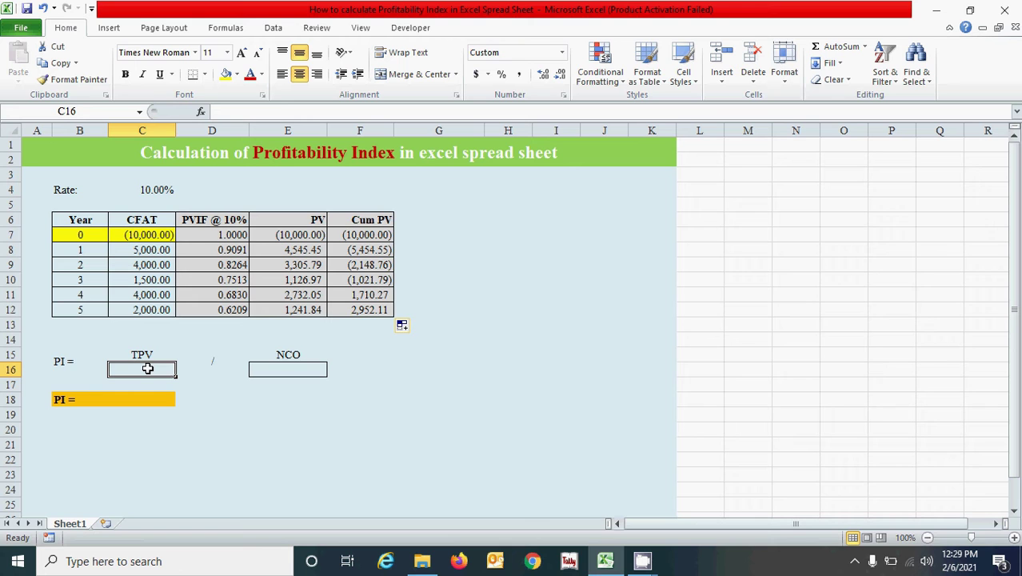
{"action": "type", "text": "=sumif"}
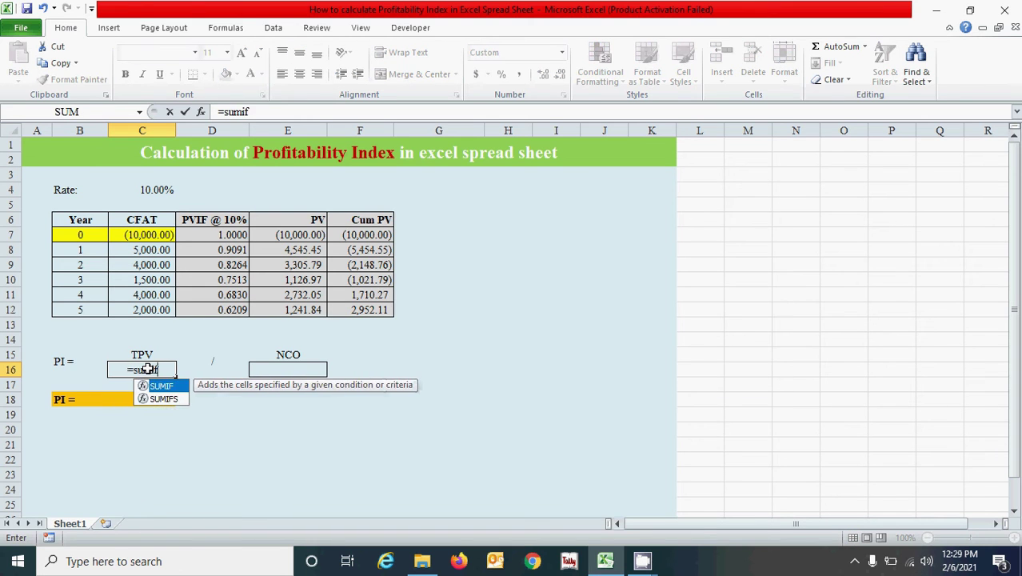
{"action": "key", "text": "Tab"}
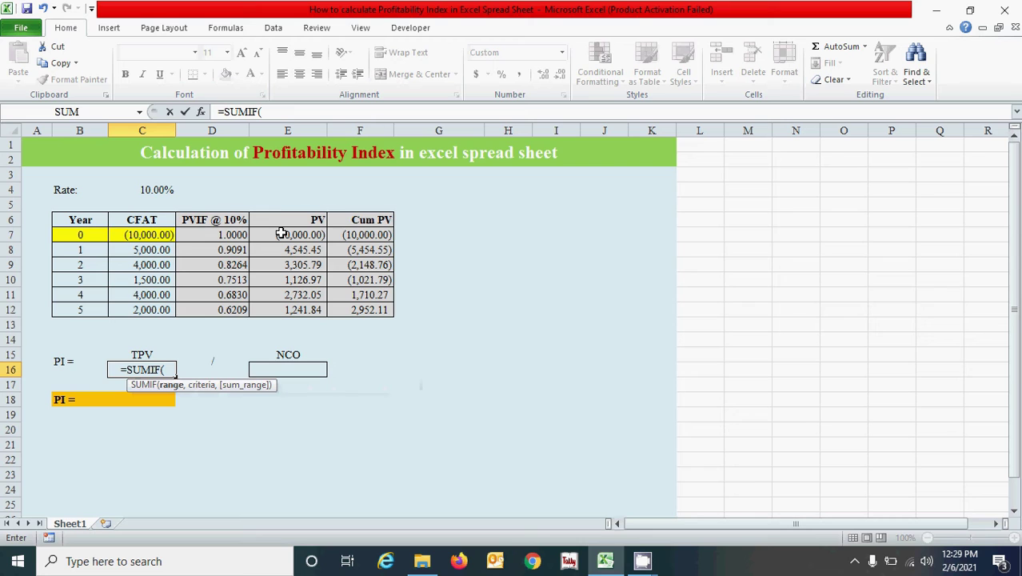
{"action": "left_click_drag", "start_coordinate": [285, 235], "coordinate": [299, 309]}
{"action": "key", "text": "F4"}
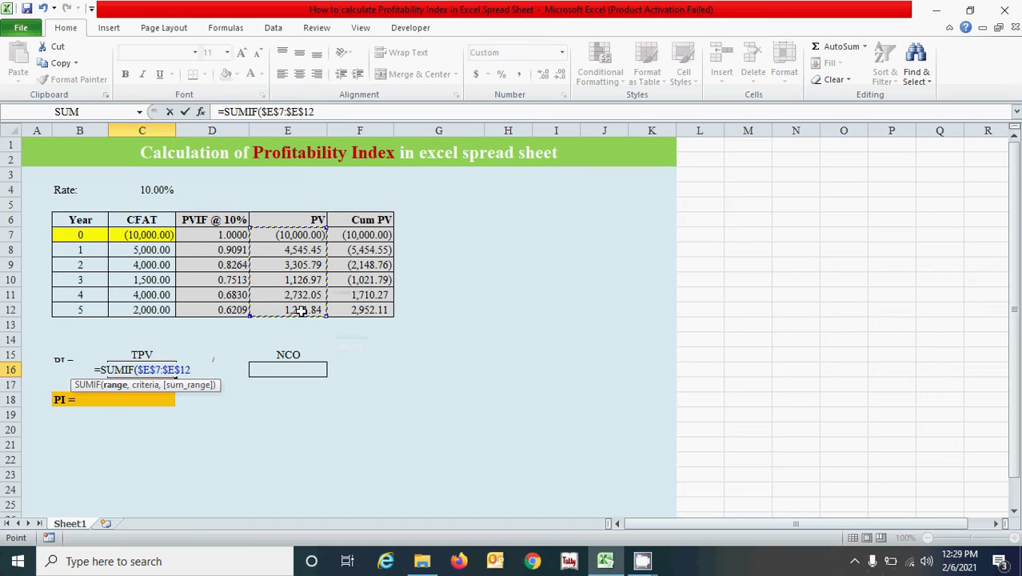
{"action": "type", "text": ","}
{"action": "type", "text": "<"}
{"action": "type", "text": "\">"}
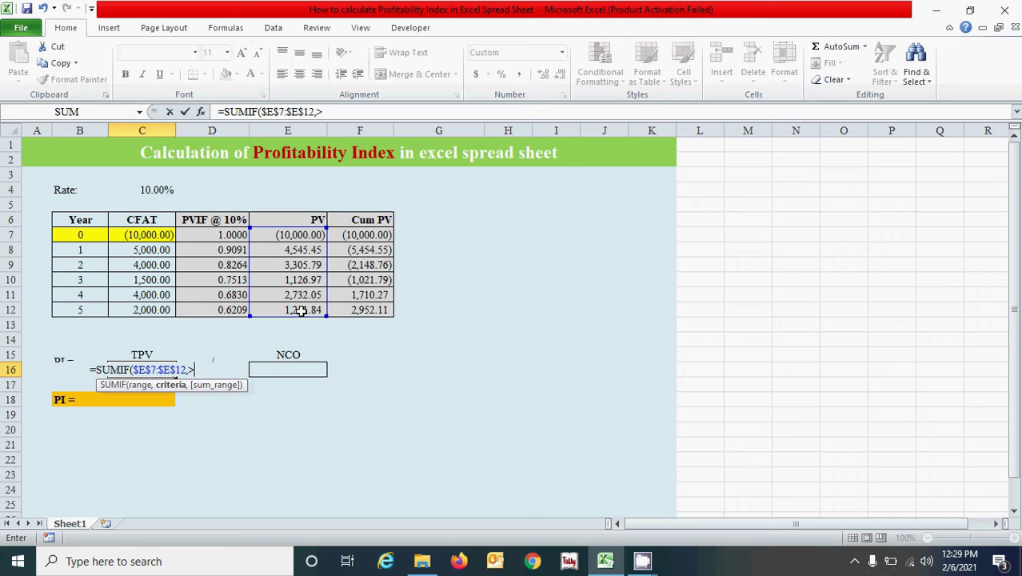
{"action": "type", "text": "\""}
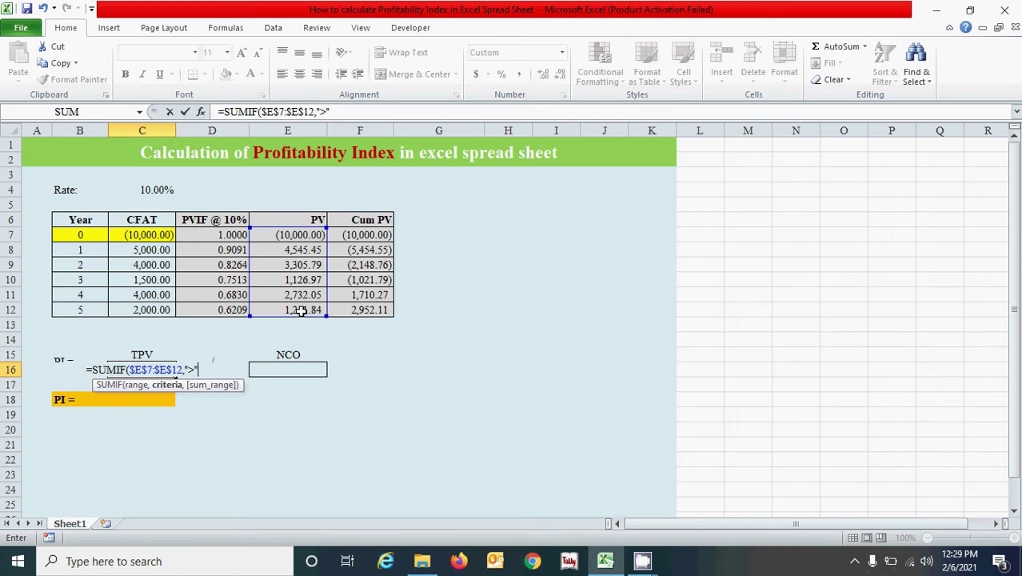
{"action": "type", "text": "&0,"}
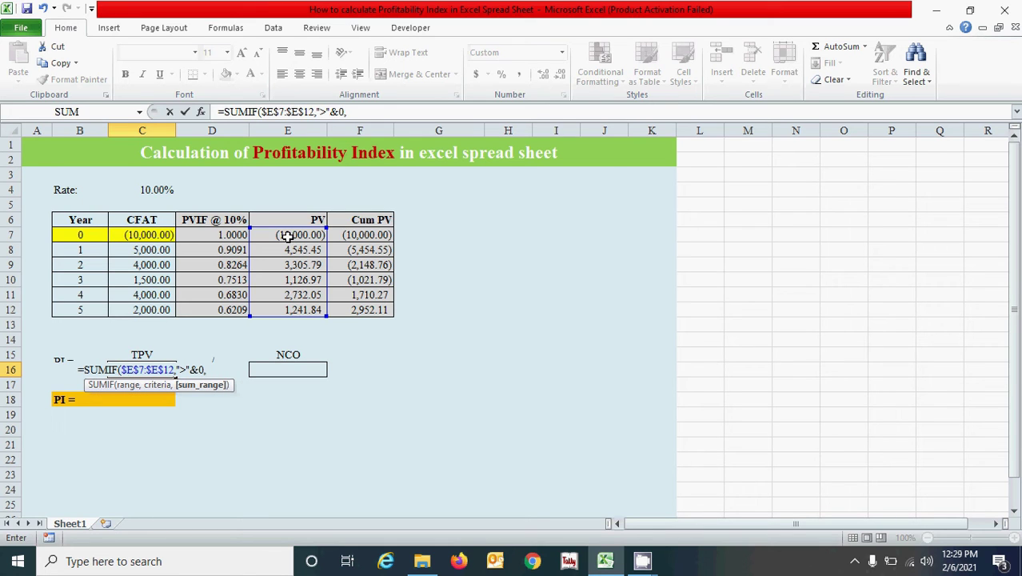
{"action": "left_click_drag", "start_coordinate": [290, 234], "coordinate": [290, 314]}
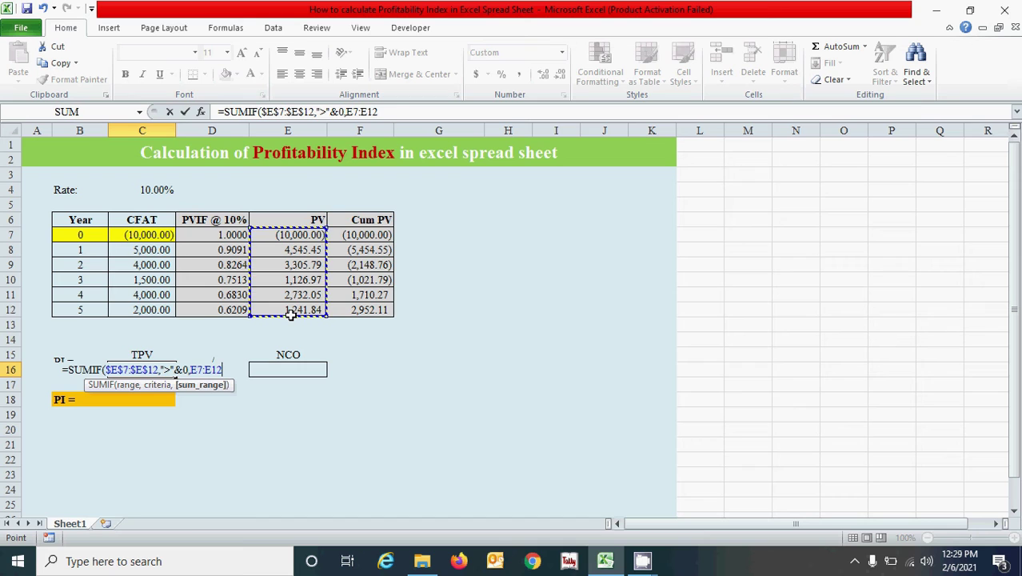
{"action": "key", "text": "F4"}
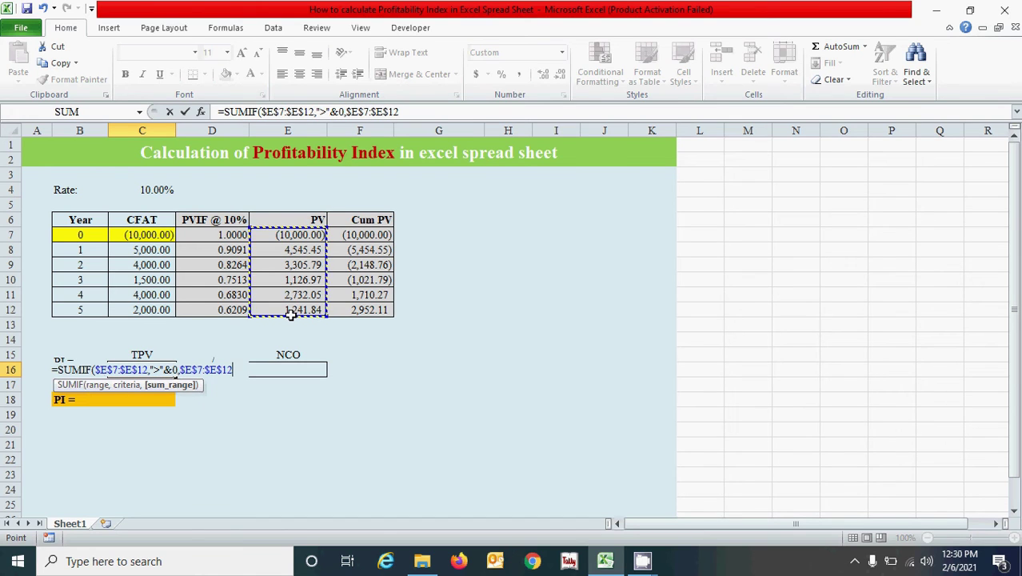
{"action": "type", "text": ")"}
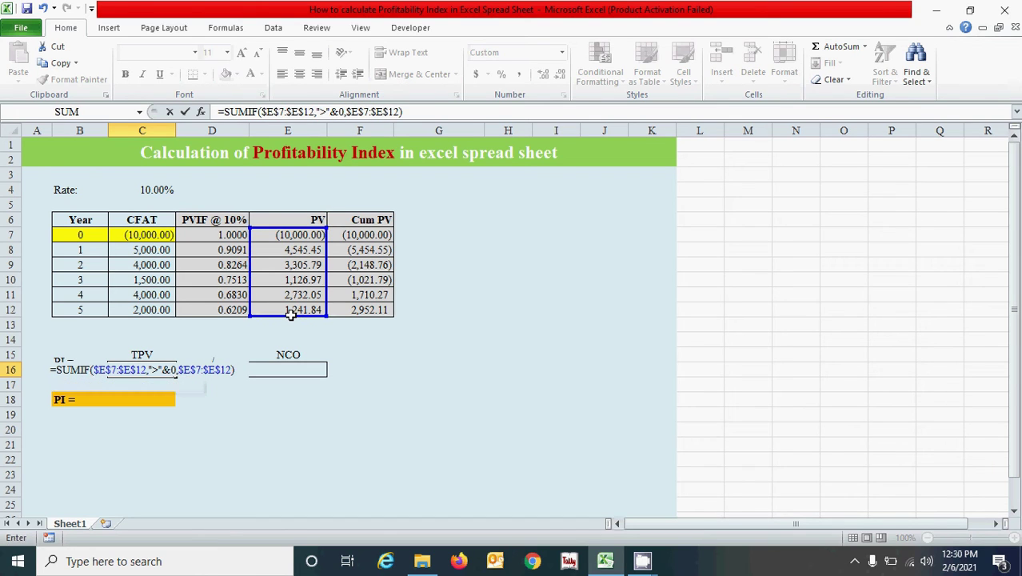
{"action": "key", "text": "Return"}
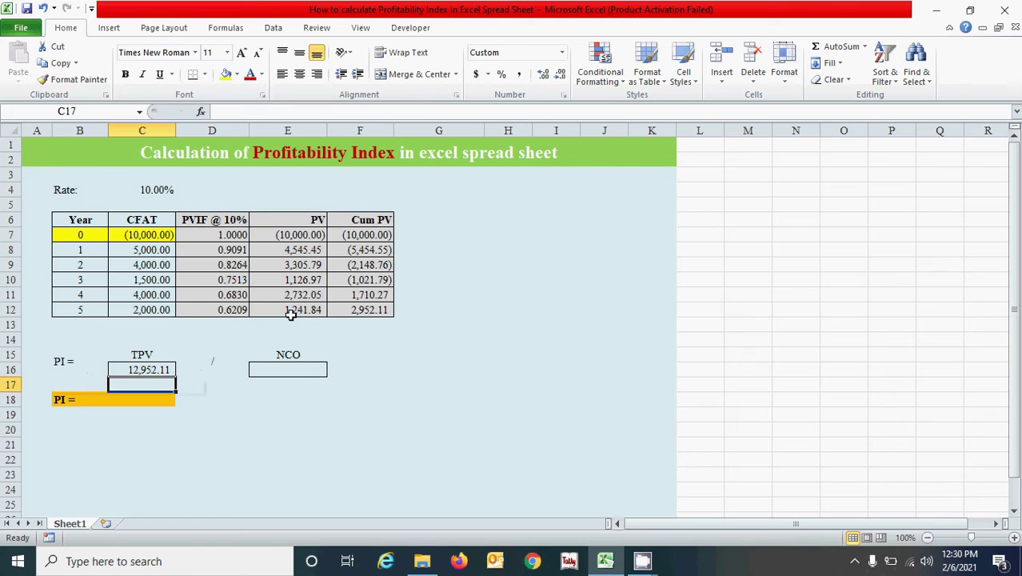
Calculate NCO in E16 by summing the negative present values with =SUMIF($E$7:$E$12,"<"&0,$E$7:$E$12)
{"action": "left_click", "coordinate": [288, 368]}
{"action": "type", "text": "="}
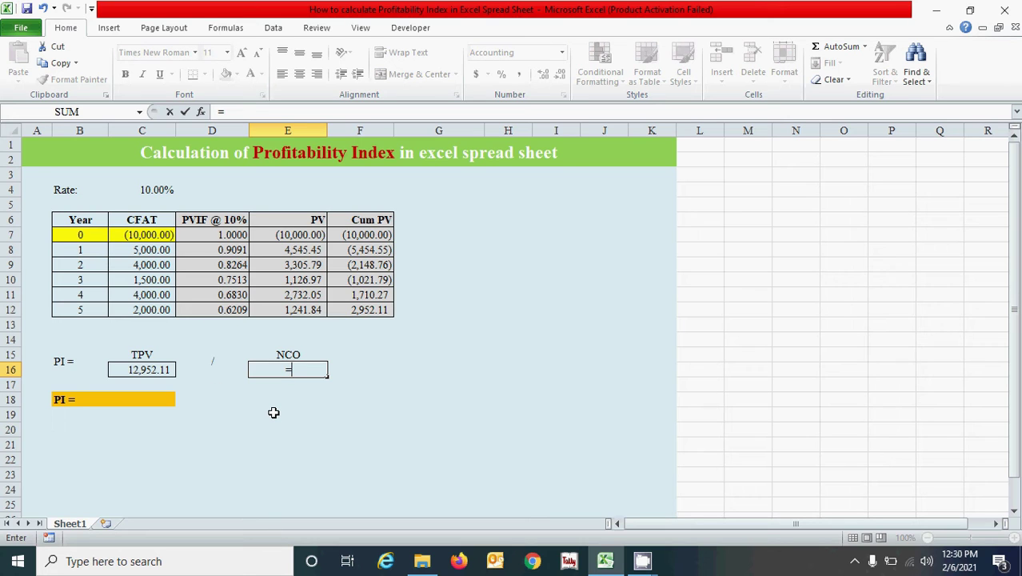
{"action": "type", "text": "sumi"}
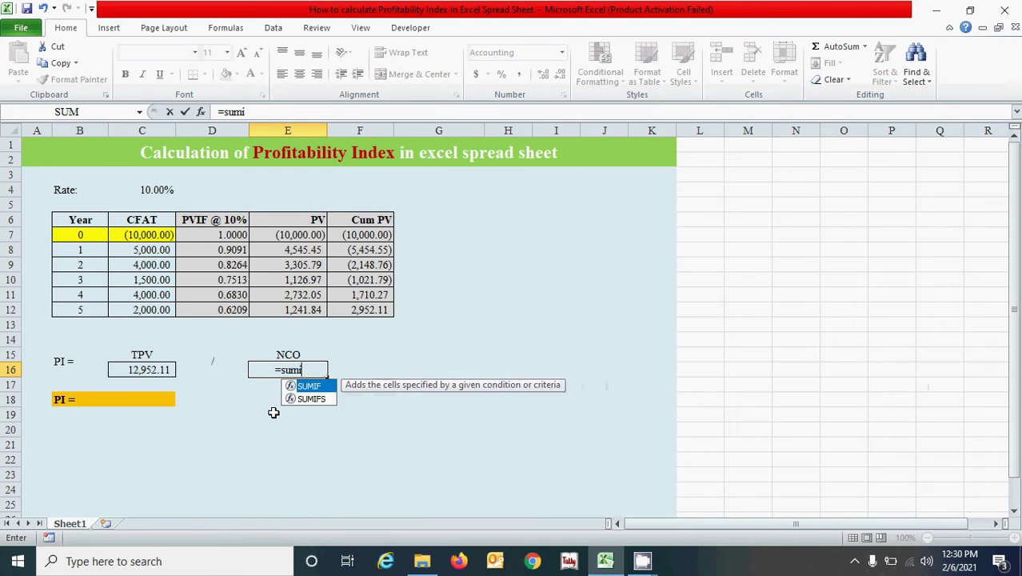
{"action": "key", "text": "Tab"}
{"action": "left_click_drag", "start_coordinate": [288, 234], "coordinate": [275, 307]}
{"action": "key", "text": "F4"}
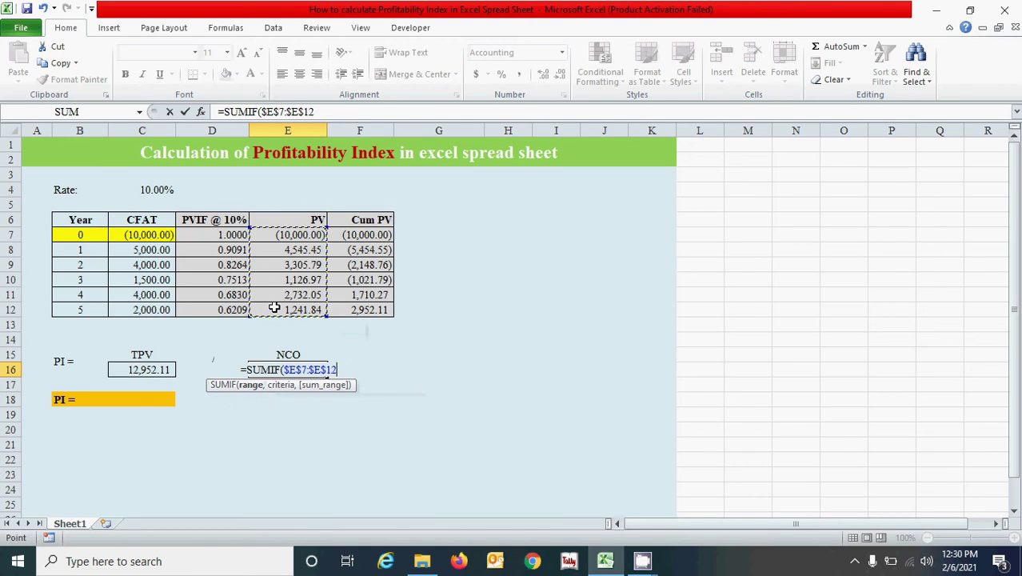
{"action": "type", "text": ","}
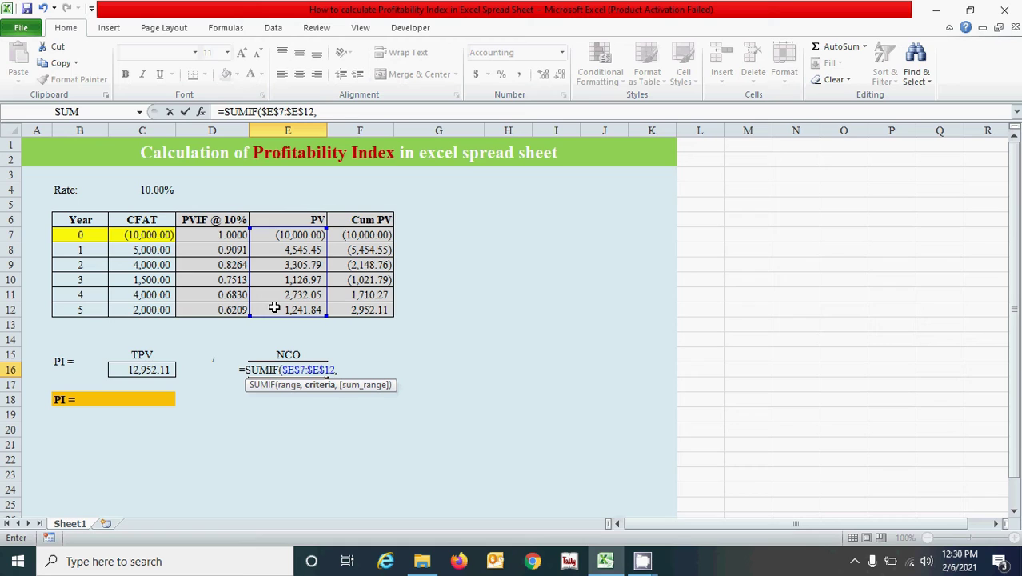
{"action": "type", "text": "\"<\"&0,"}
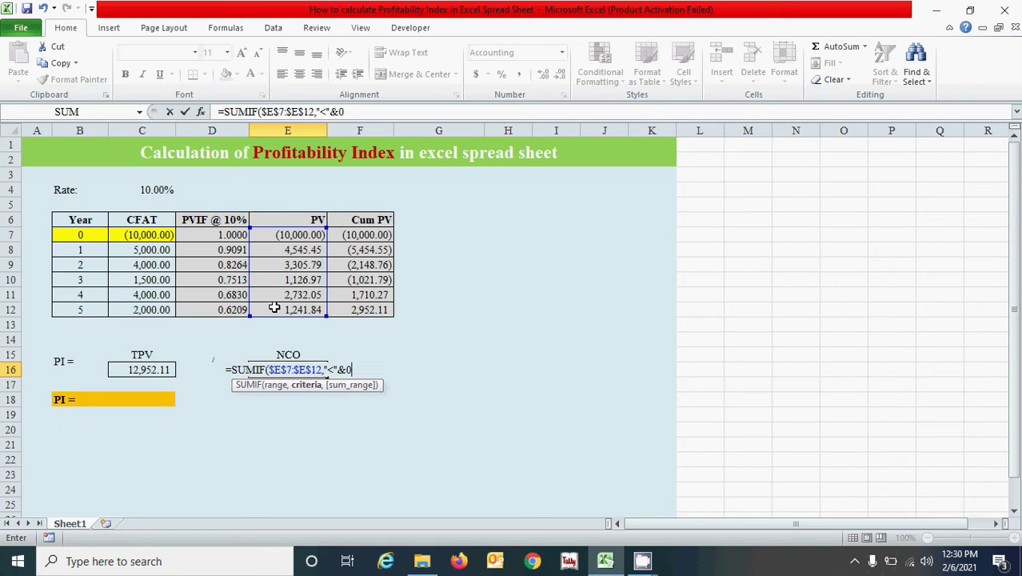
{"action": "left_click_drag", "start_coordinate": [293, 235], "coordinate": [286, 307]}
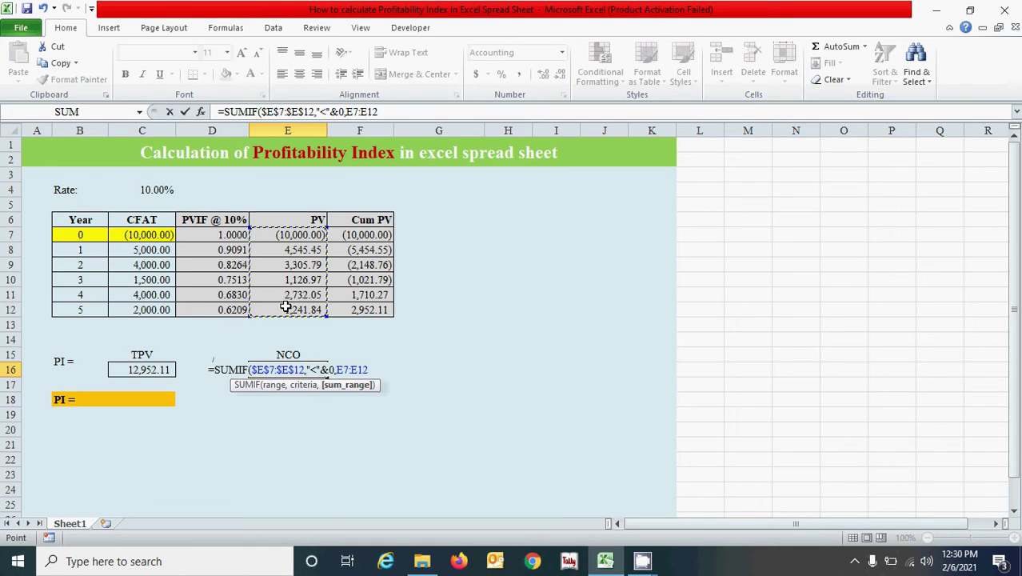
{"action": "key", "text": "F4"}
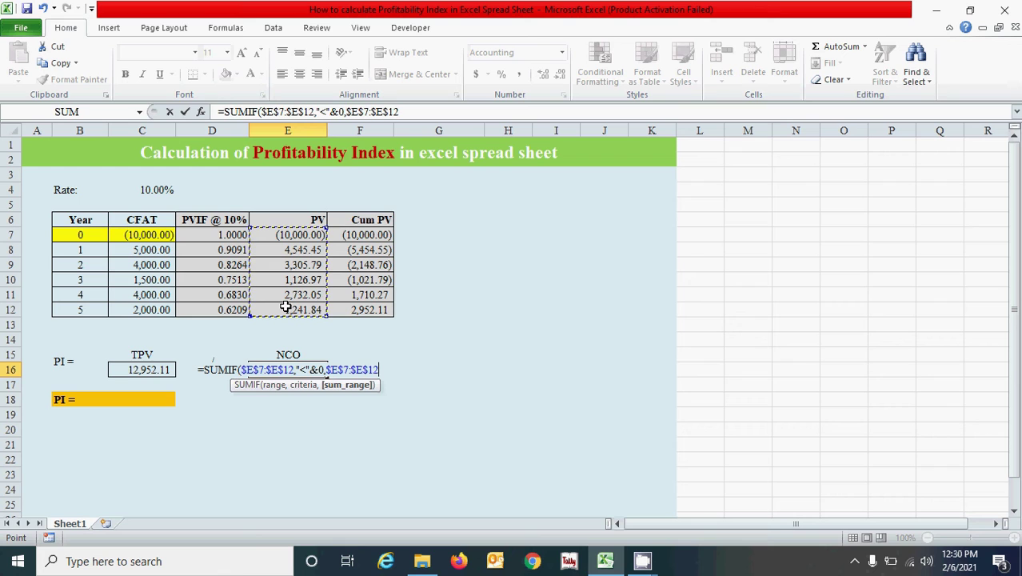
{"action": "type", "text": ")"}
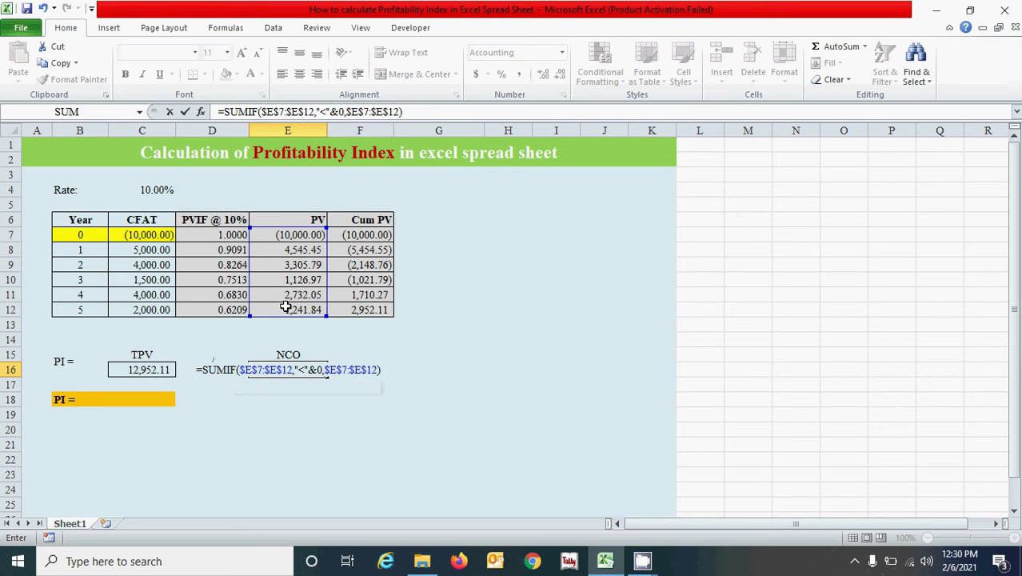
{"action": "key", "text": "Return"}
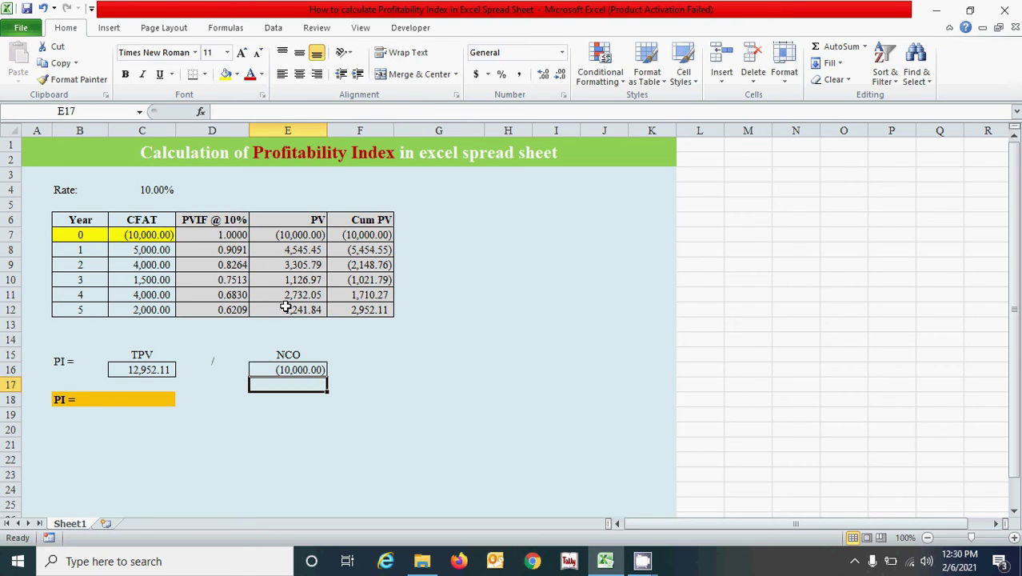
Calculate the Profitability Index in C18 by dividing TPV by the absolute NCO with =C16/ABS(E16)
{"action": "left_click", "coordinate": [137, 399]}
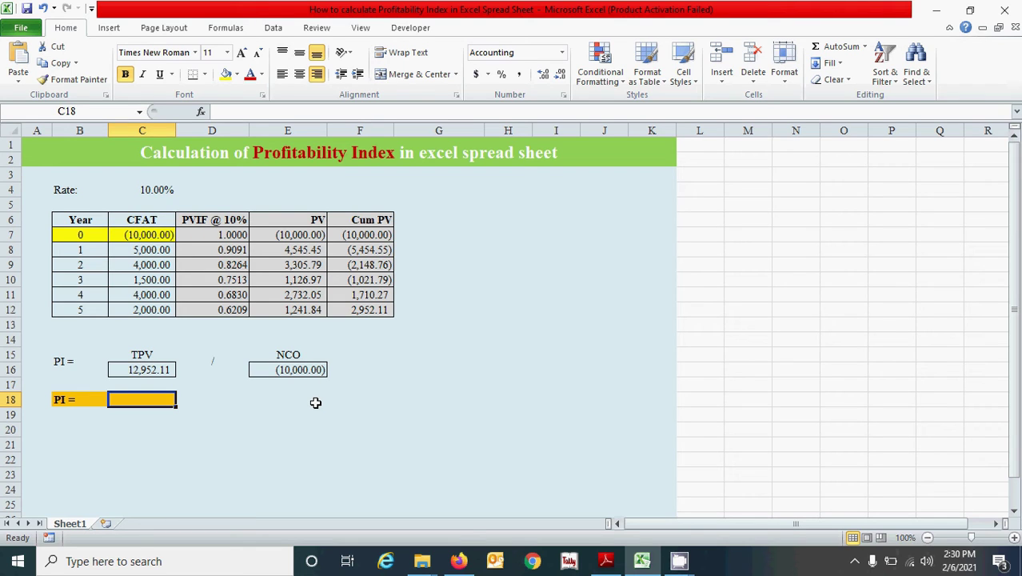
{"action": "type", "text": "="}
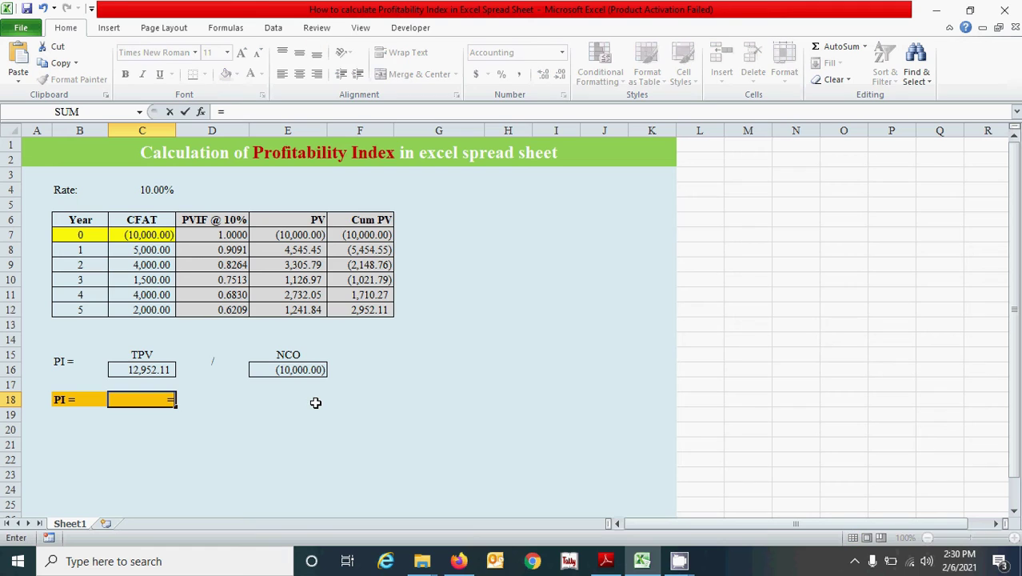
{"action": "left_click", "coordinate": [157, 367]}
{"action": "type", "text": "/"}
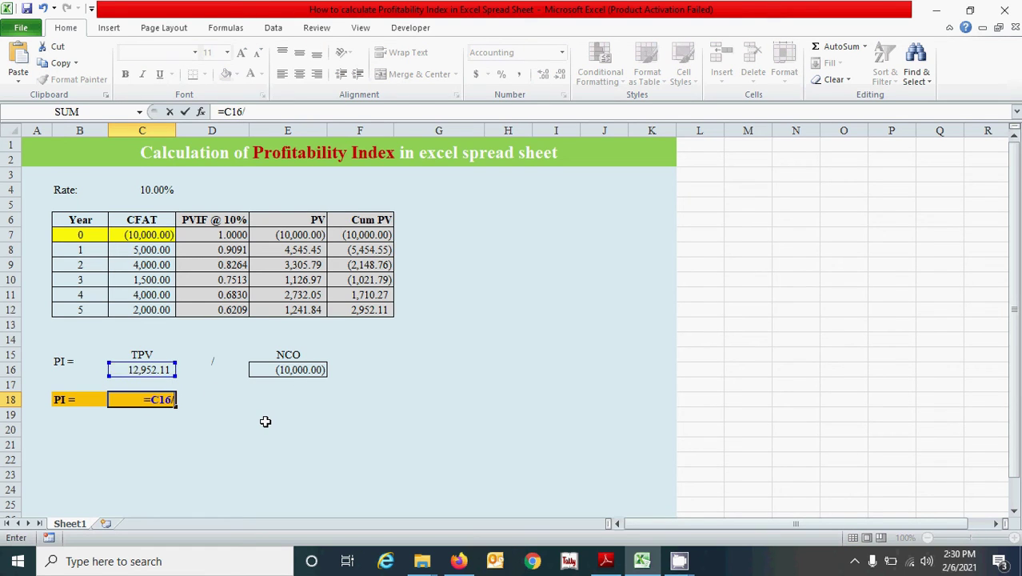
{"action": "left_click", "coordinate": [296, 369]}
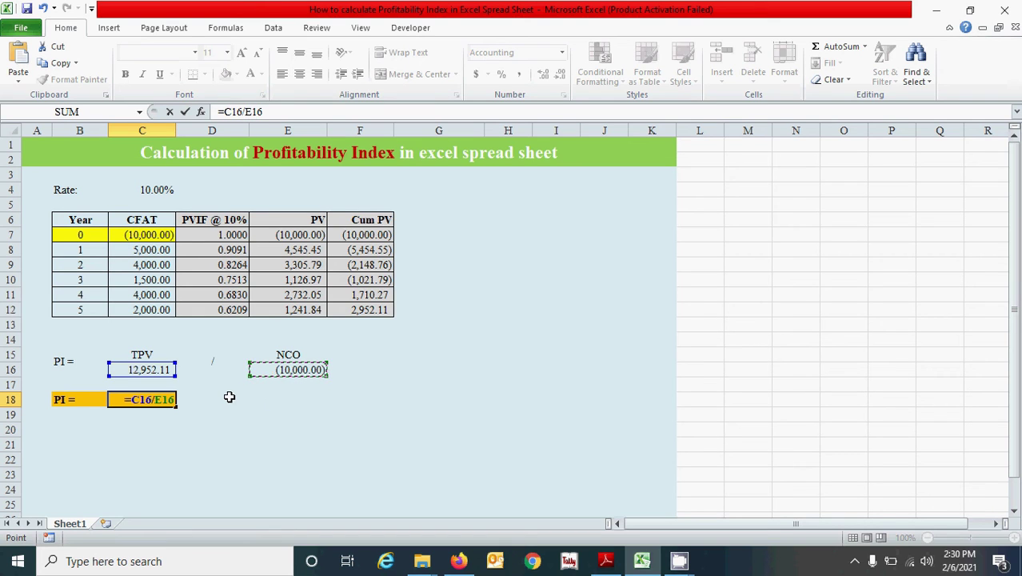
{"action": "left_click", "coordinate": [157, 399]}
{"action": "type", "text": "abs"}
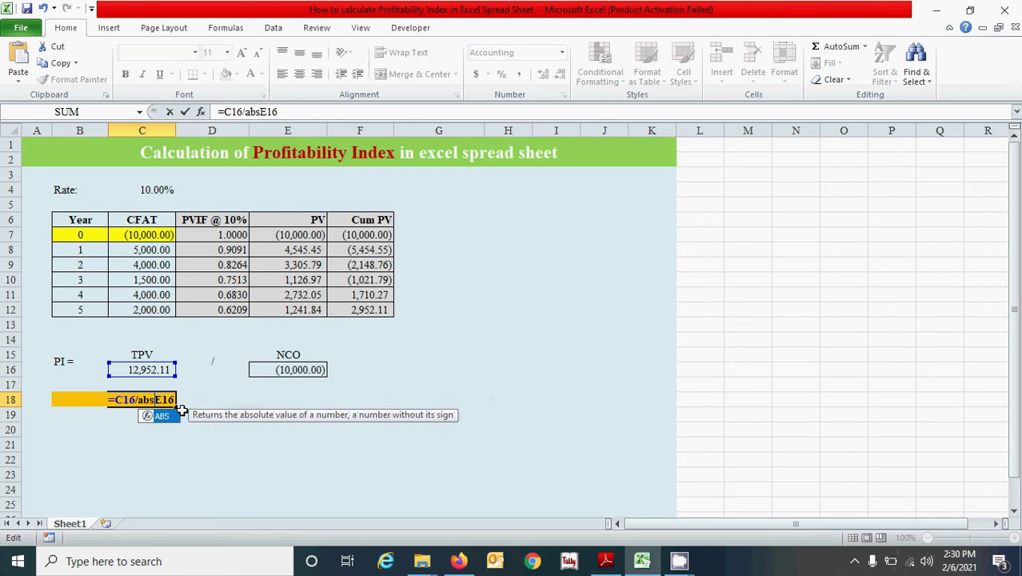
{"action": "double_click", "coordinate": [181, 412]}
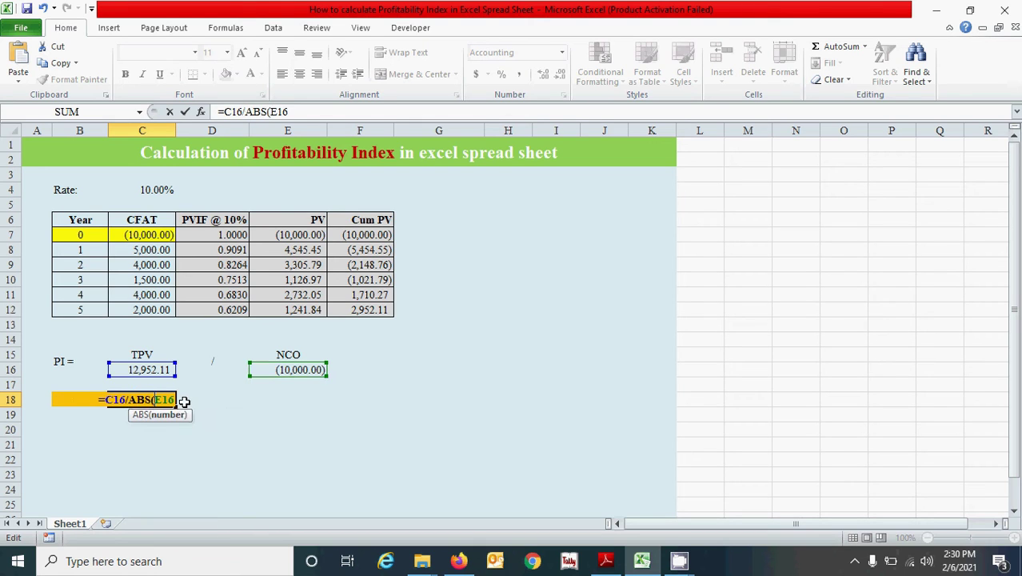
{"action": "key", "text": "End"}
{"action": "type", "text": ")"}
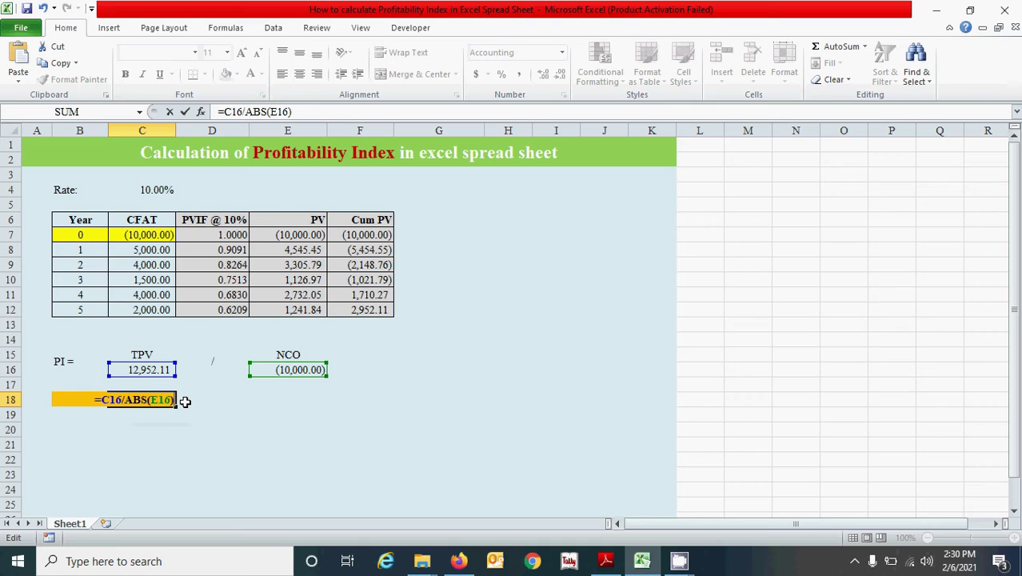
{"action": "left_click", "coordinate": [111, 400]}
{"action": "key", "text": "Return"}
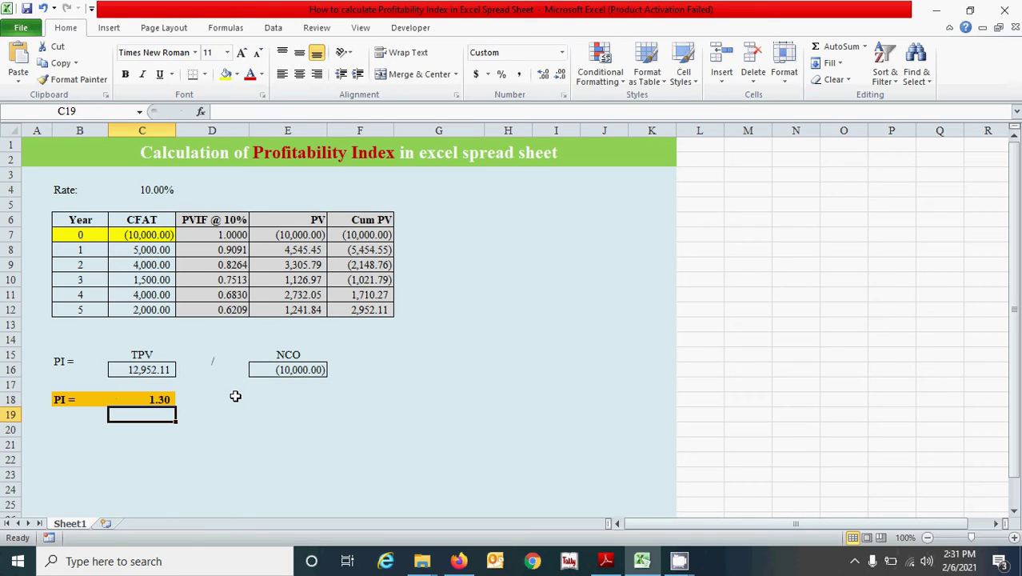
Start an IF formula in D18 that returns "Project should be accepted" when C18>1, with a nested IF as its false value
{"action": "left_click", "coordinate": [235, 396]}
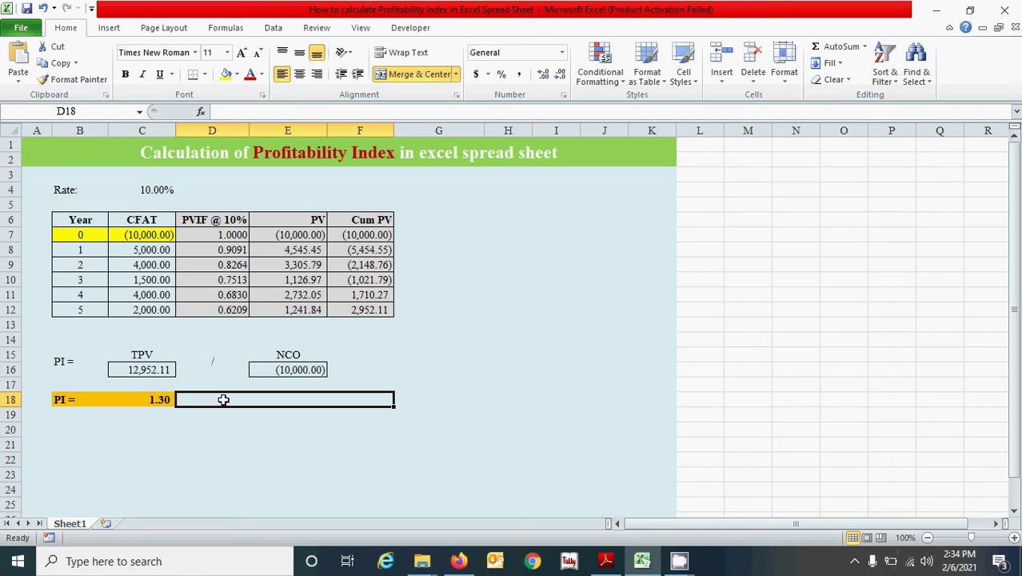
{"action": "type", "text": "=if"}
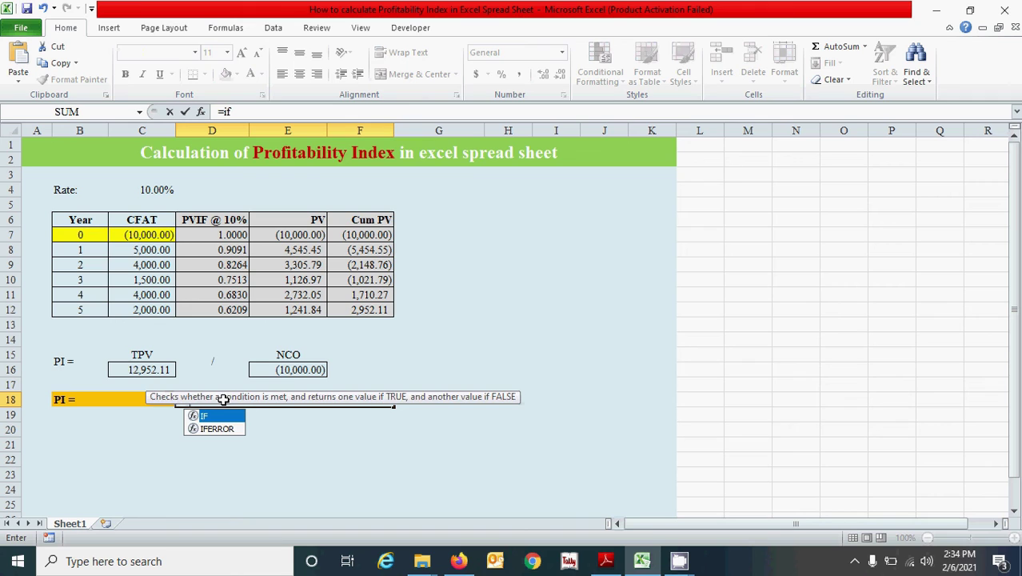
{"action": "type", "text": "("}
{"action": "left_click", "coordinate": [144, 400]}
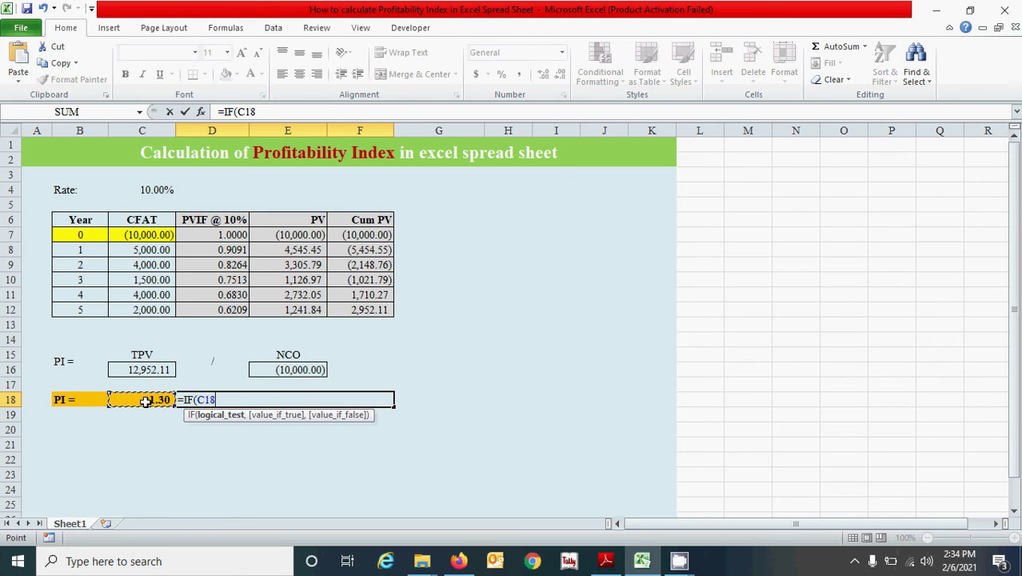
{"action": "type", "text": ">1,"}
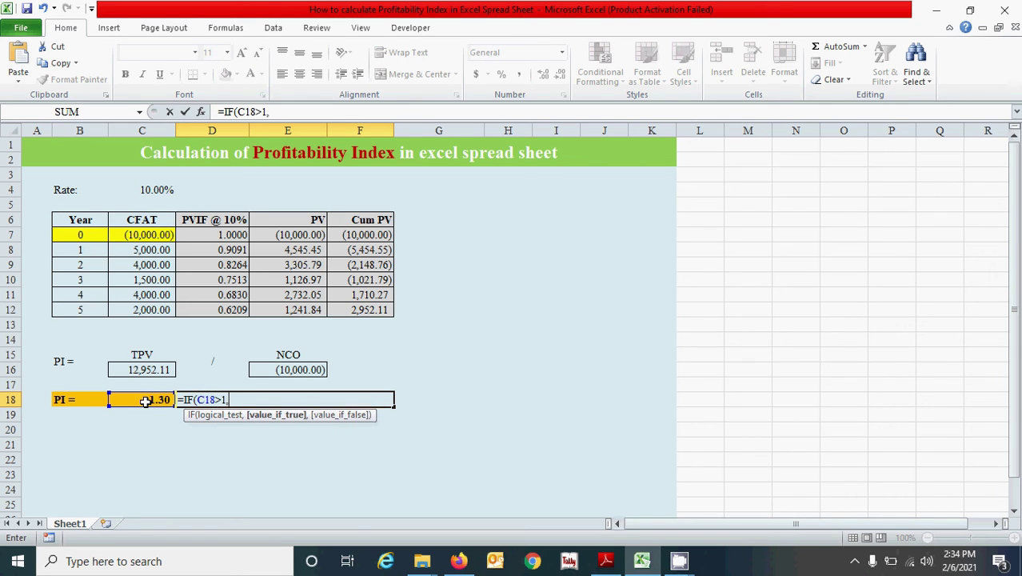
{"action": "type", "text": "\"Project should "}
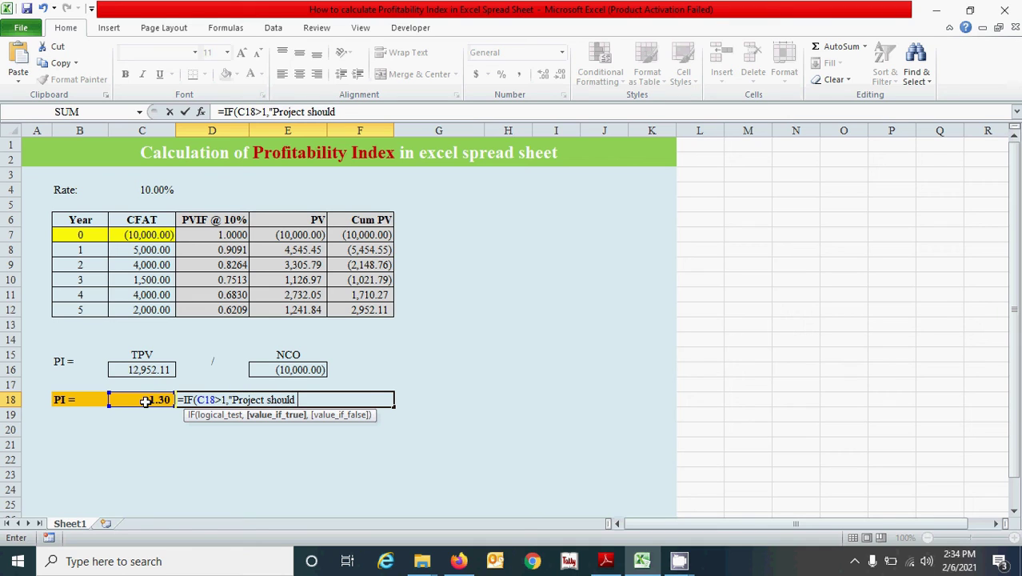
{"action": "type", "text": "be accepte"}
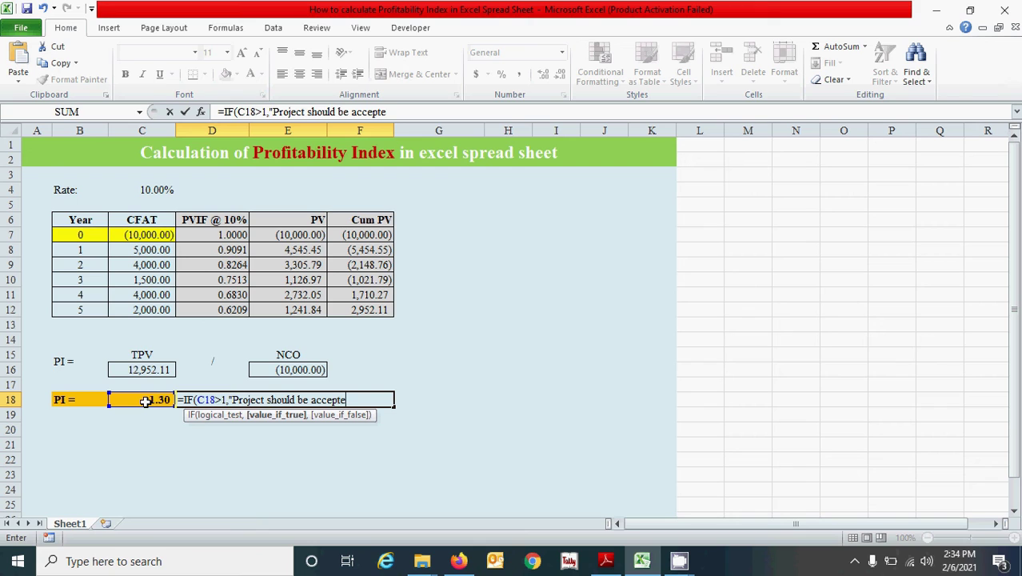
{"action": "type", "text": "d\",if("}
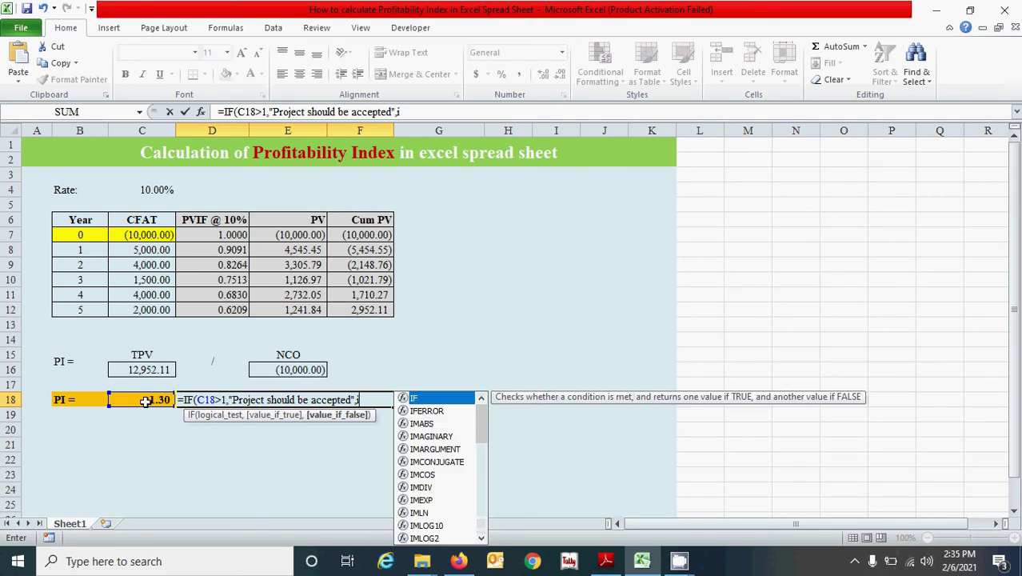
Make the nested IF return "Project should be rejected" when C18<1
{"action": "left_click", "coordinate": [144, 402]}
{"action": "type", "text": "<2"}
{"action": "key", "text": "BackSpace"}
{"action": "key", "text": "BackSpace"}
{"action": "type", "text": "<1, "}
{"action": "type", "text": "\""}
{"action": "type", "text": "Project "}
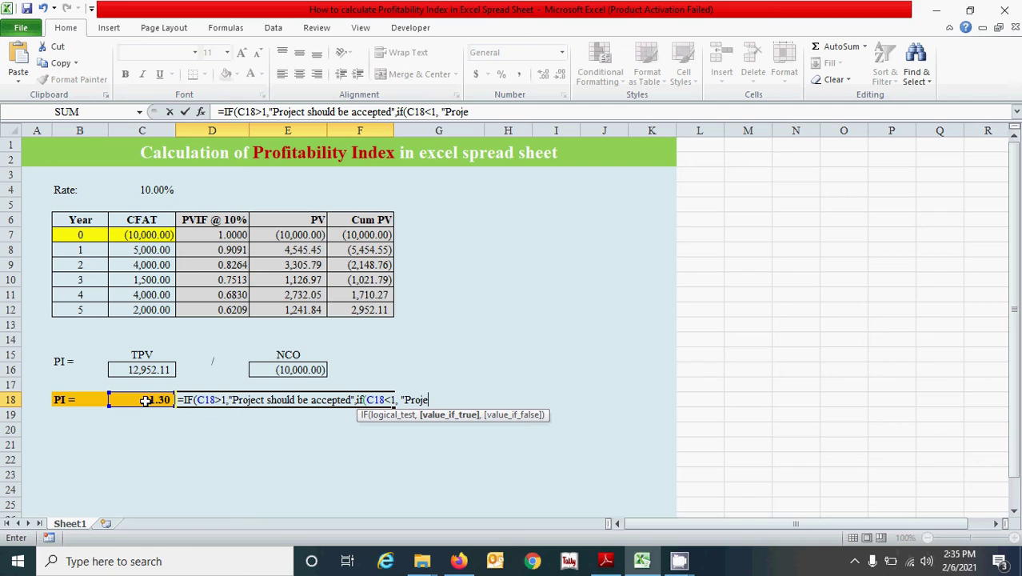
{"action": "type", "text": "should be "}
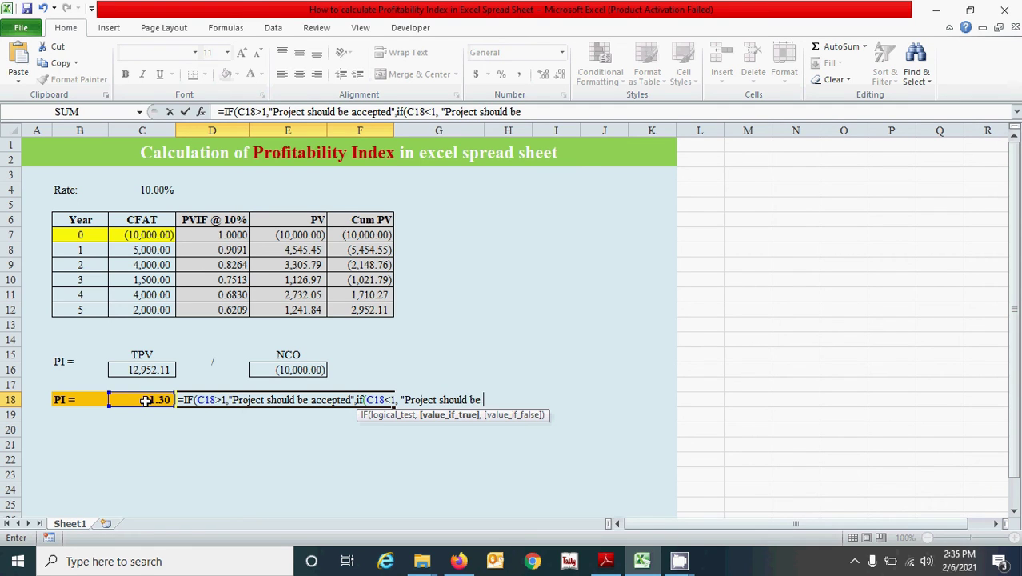
{"action": "type", "text": "rejected\","}
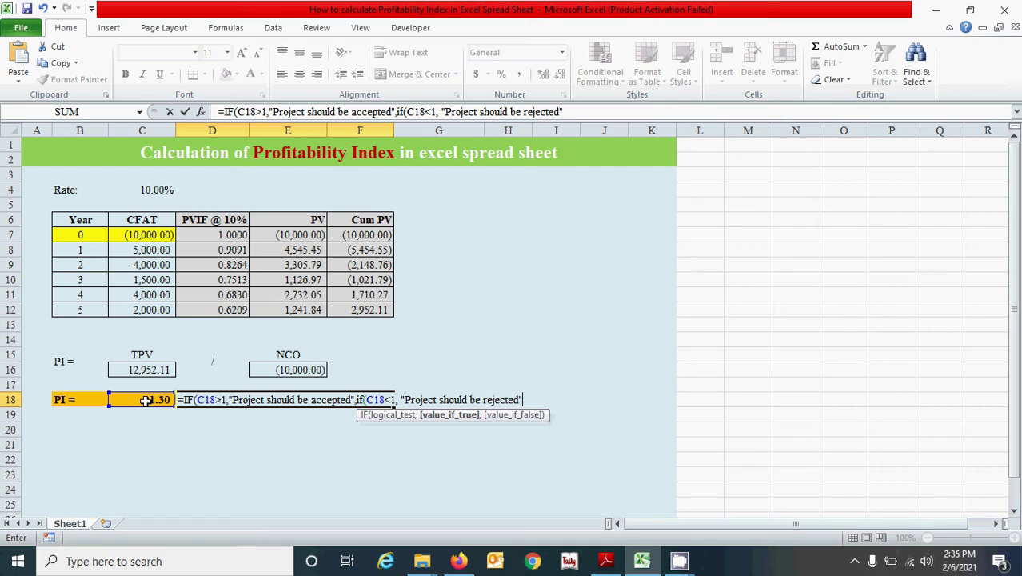
Complete the D18 formula with the fallback text "Decision should be made based on qualitative factors" and enter it
{"action": "type", "text": "P"}
{"action": "key", "text": "BackSpace"}
{"action": "type", "text": "Decision should be made based o"}
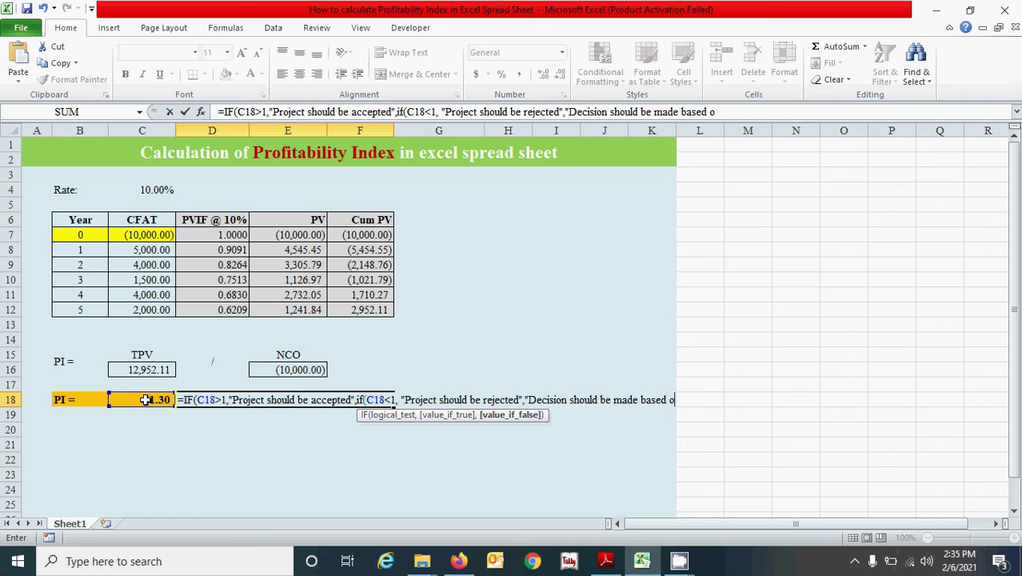
{"action": "type", "text": "n quali"}
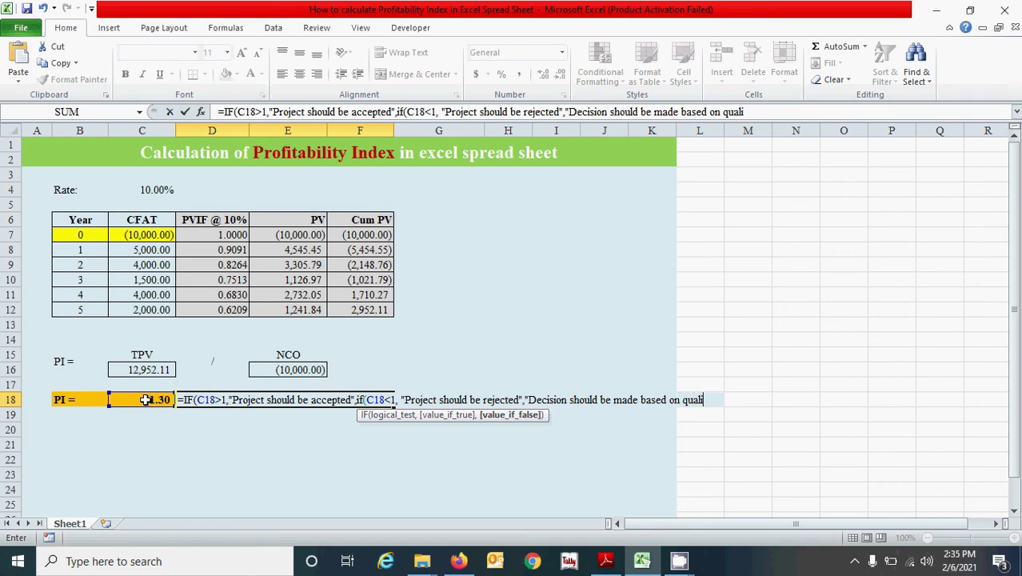
{"action": "type", "text": "tative fa"}
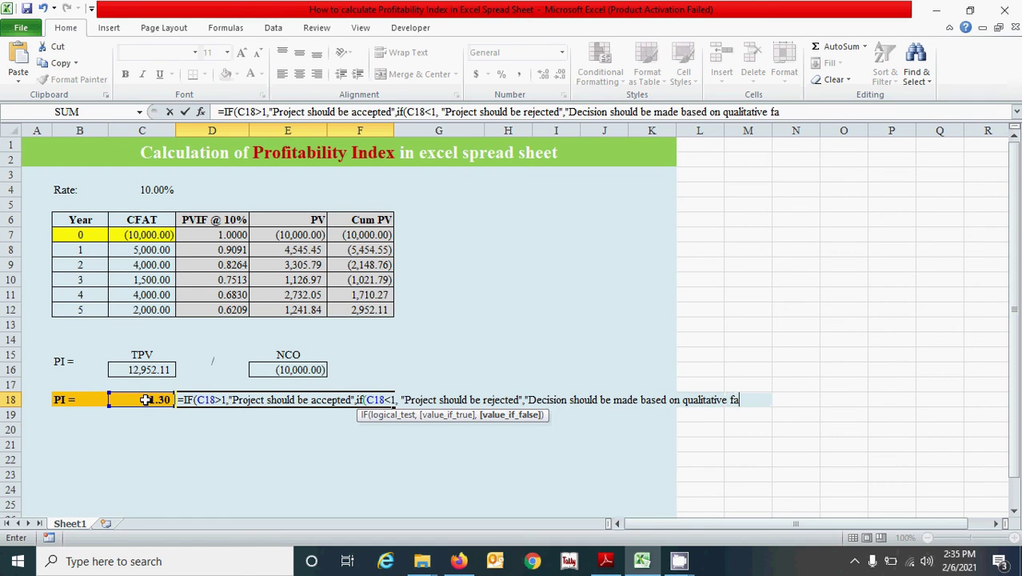
{"action": "type", "text": "ctors\"))"}
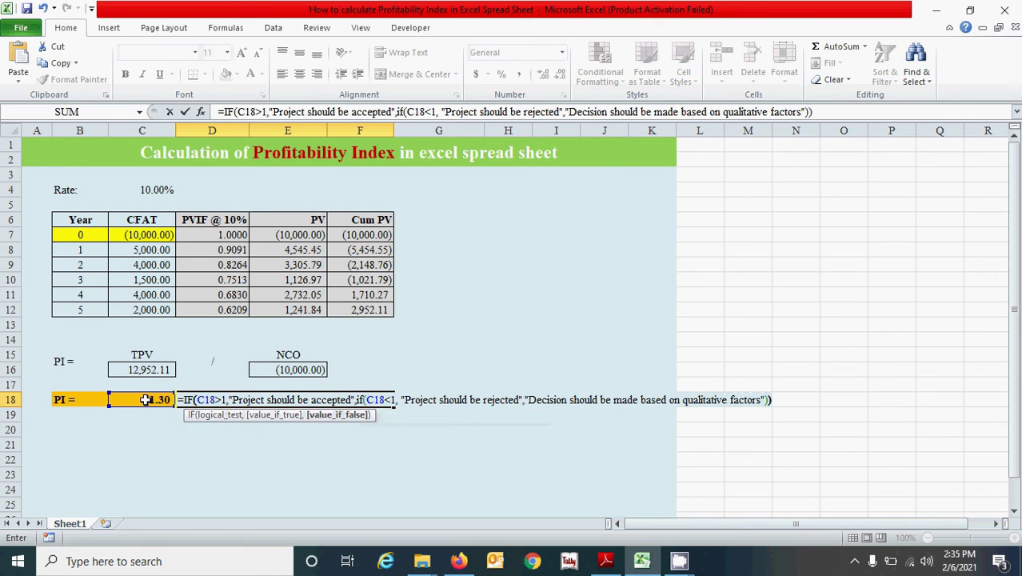
{"action": "key", "text": "Return"}
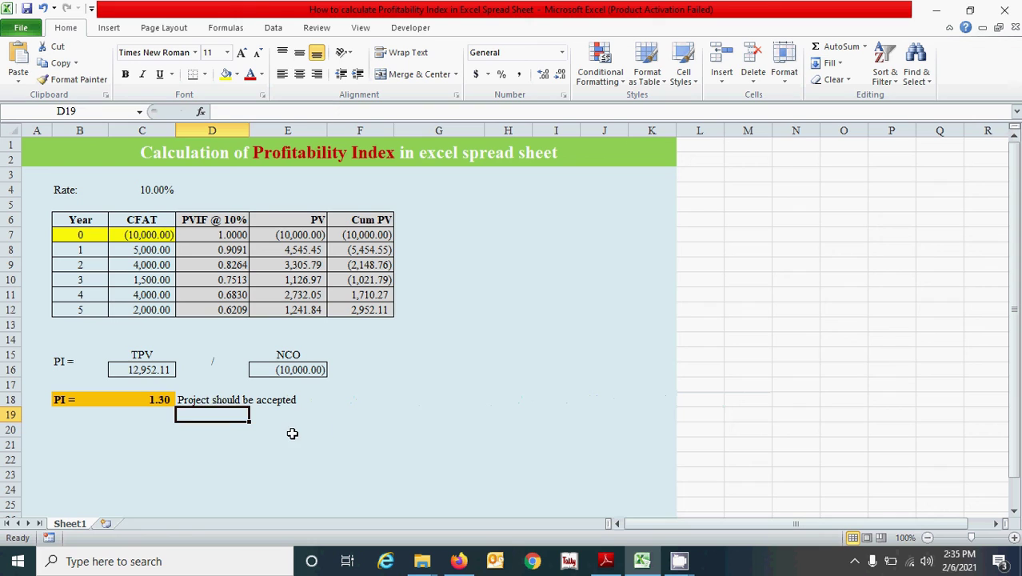
{"action": "left_click", "coordinate": [292, 433]}
{"action": "left_click", "coordinate": [226, 439]}
{"action": "left_click", "coordinate": [255, 417]}
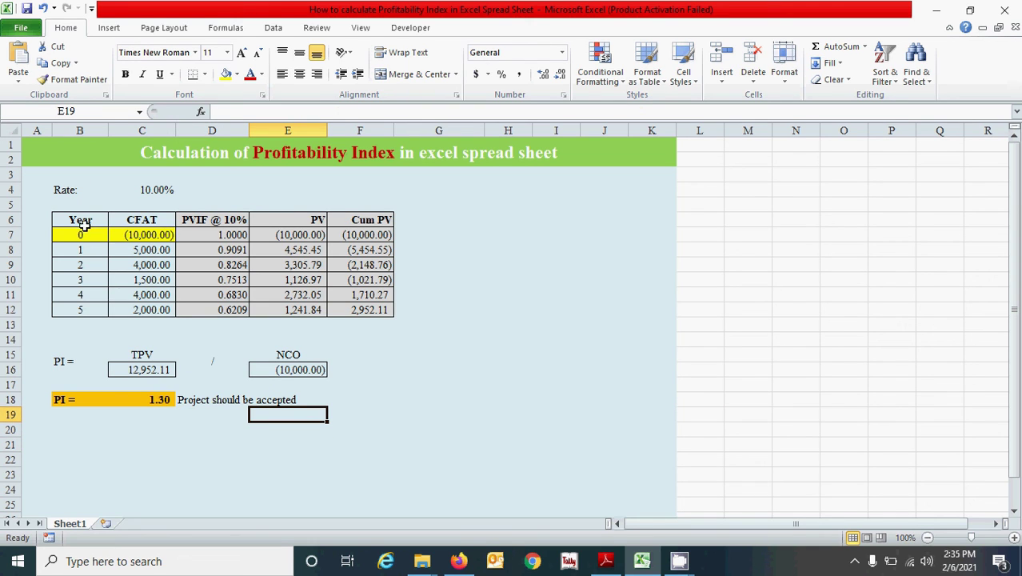
{"action": "left_click", "coordinate": [212, 444]}
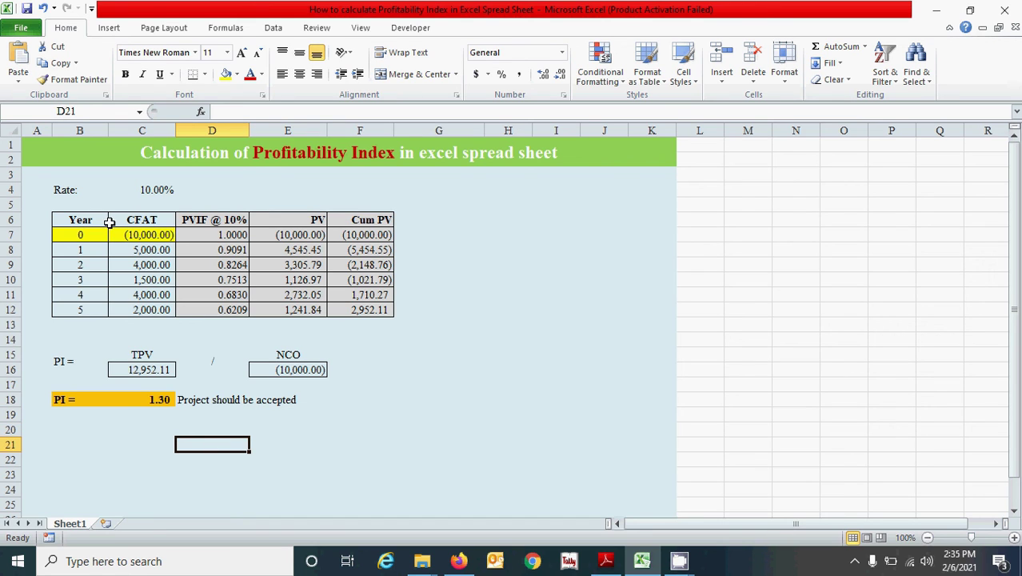
Set the discount rate in C4 to 8% to test the Profitability Index and decision
{"action": "left_click", "coordinate": [142, 192]}
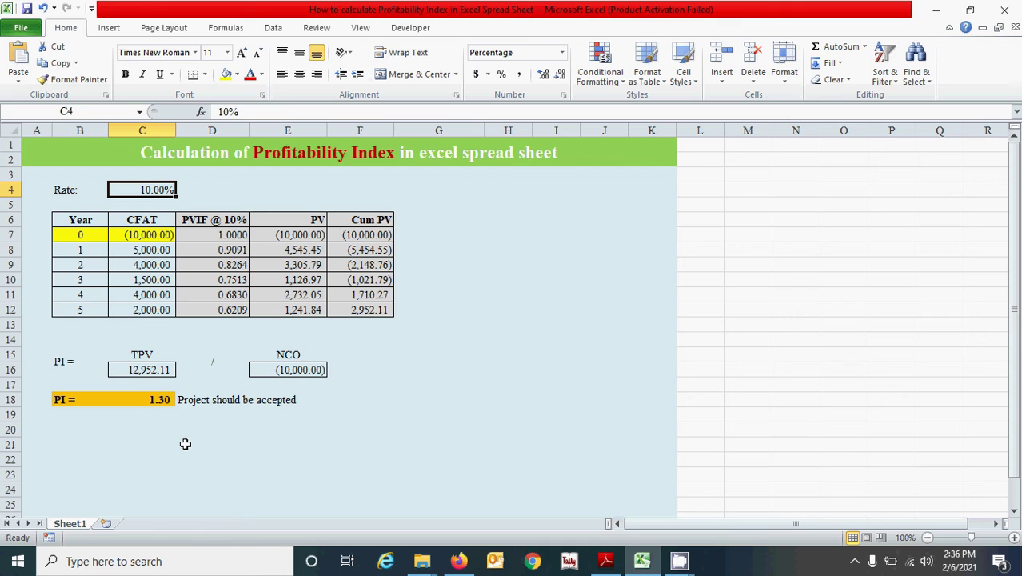
{"action": "type", "text": "8%"}
{"action": "key", "text": "Return"}
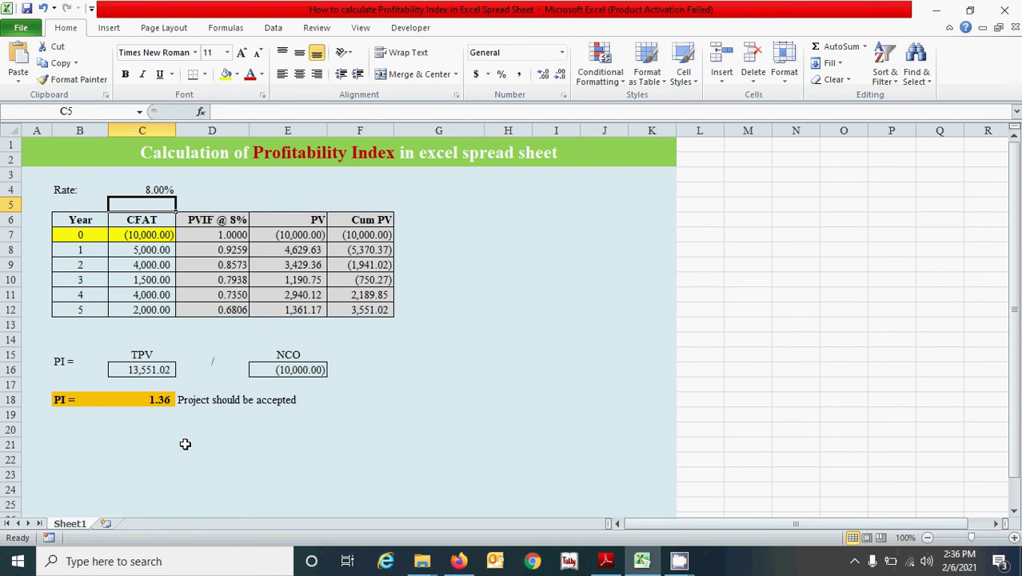
{"action": "left_click", "coordinate": [183, 442]}
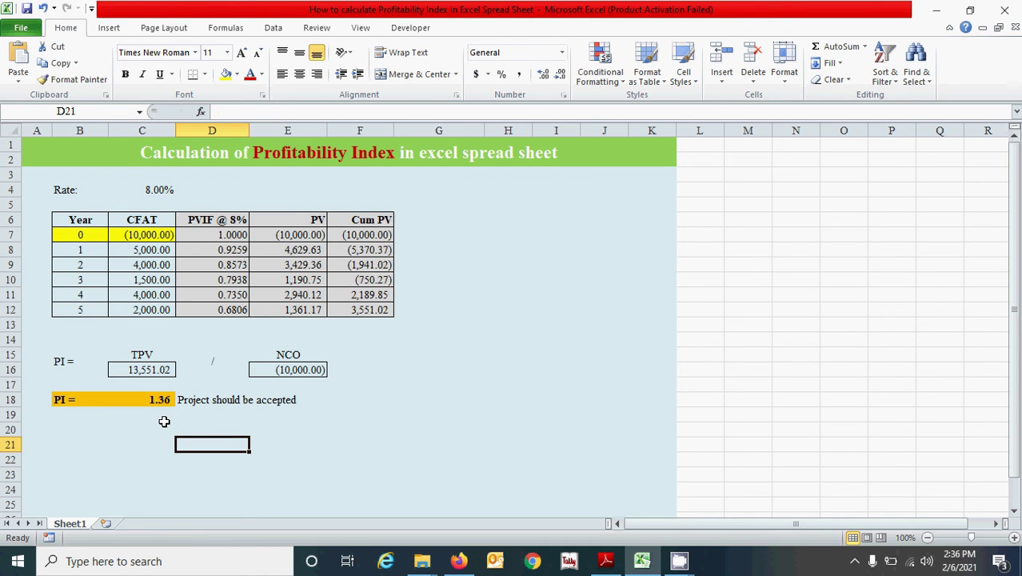
Set the discount rate in C4 to 25% to test the decision formula at a higher rate
{"action": "left_click", "coordinate": [148, 192]}
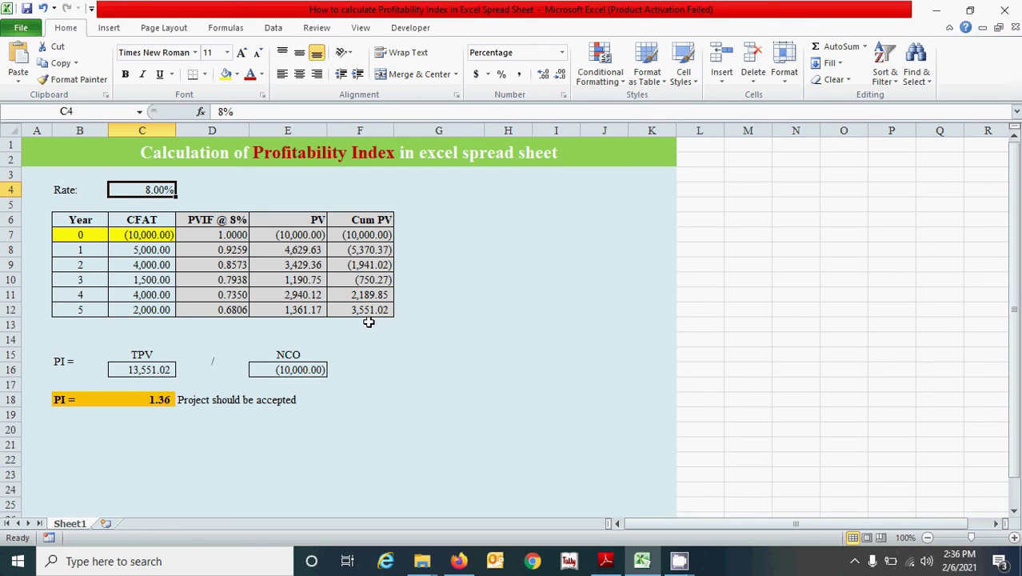
{"action": "type", "text": "25"}
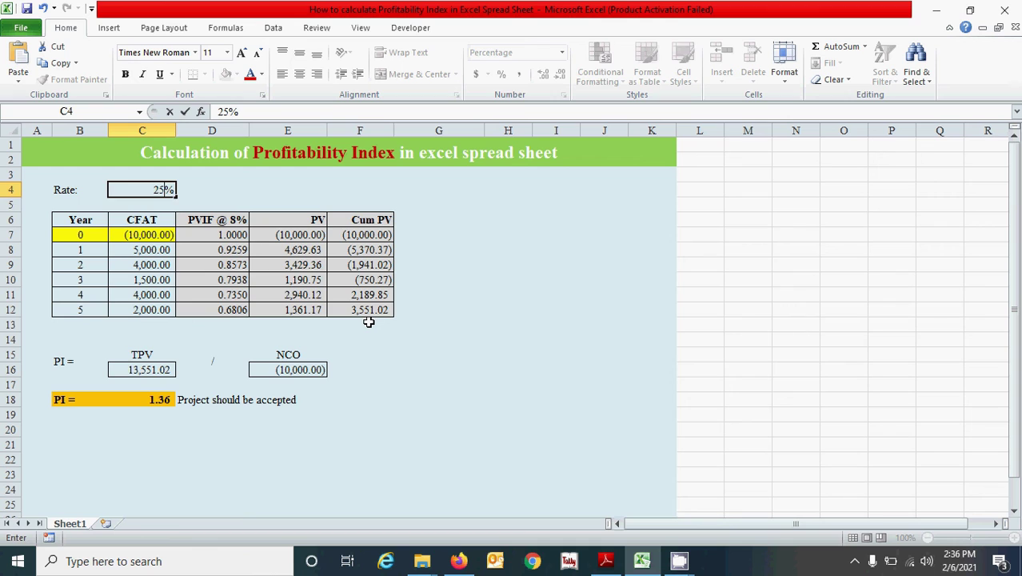
{"action": "key", "text": "Return"}
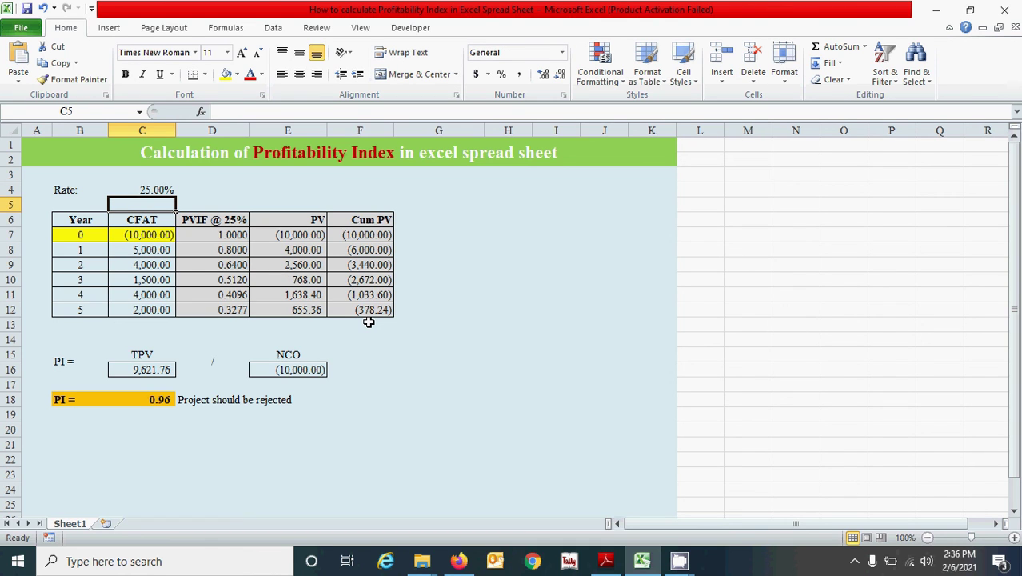